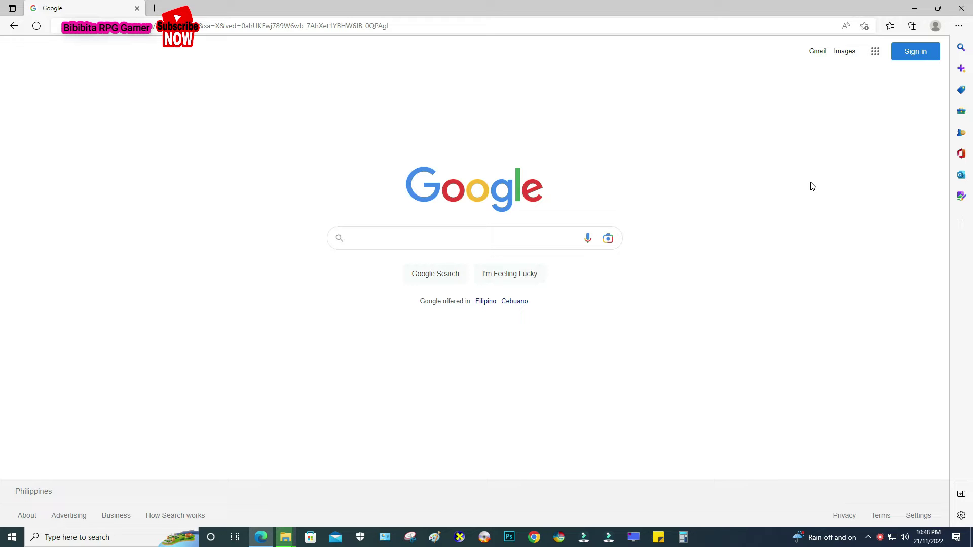
# Search Google for "dolphin emulator".
pyautogui.click(489, 238)
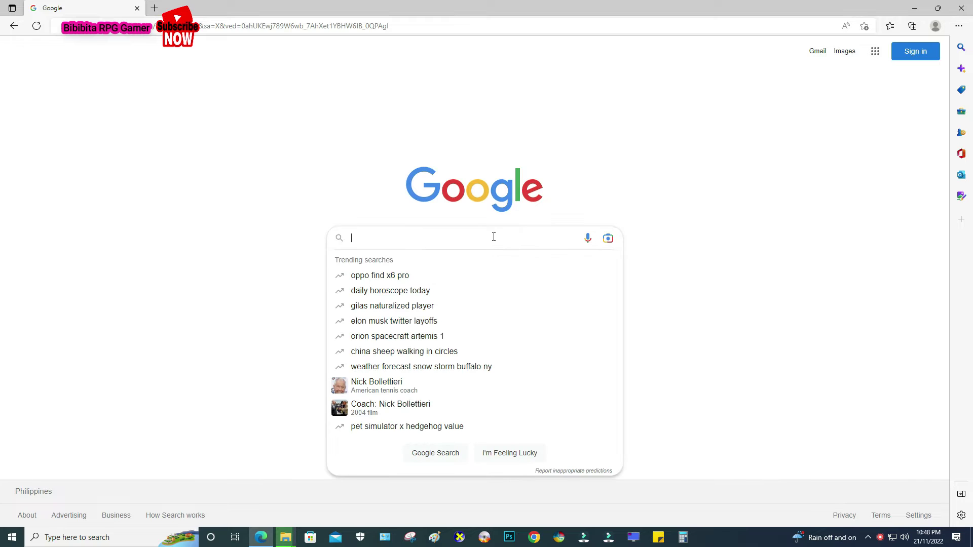
pyautogui.write('W')
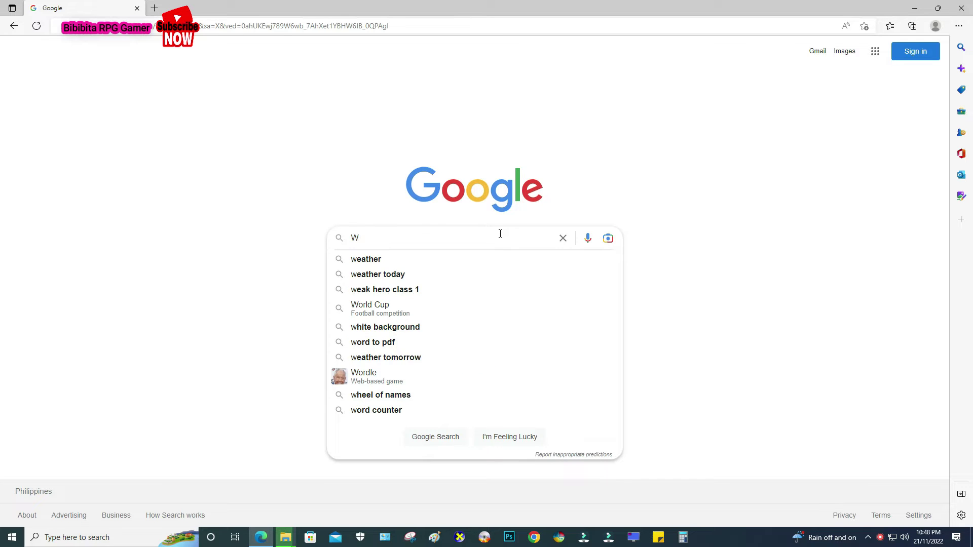
pyautogui.press('BackSpace')
pyautogui.write('Dol')
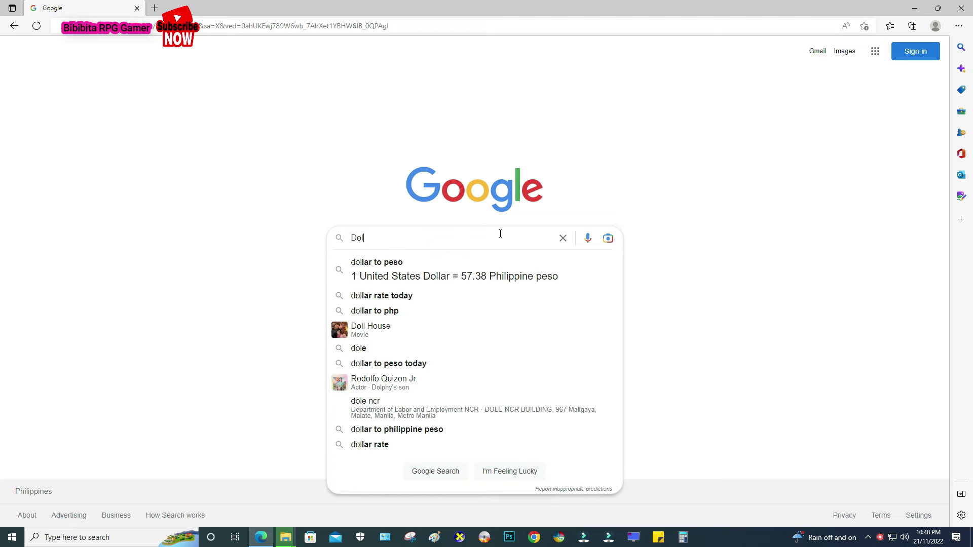
pyautogui.write('phi')
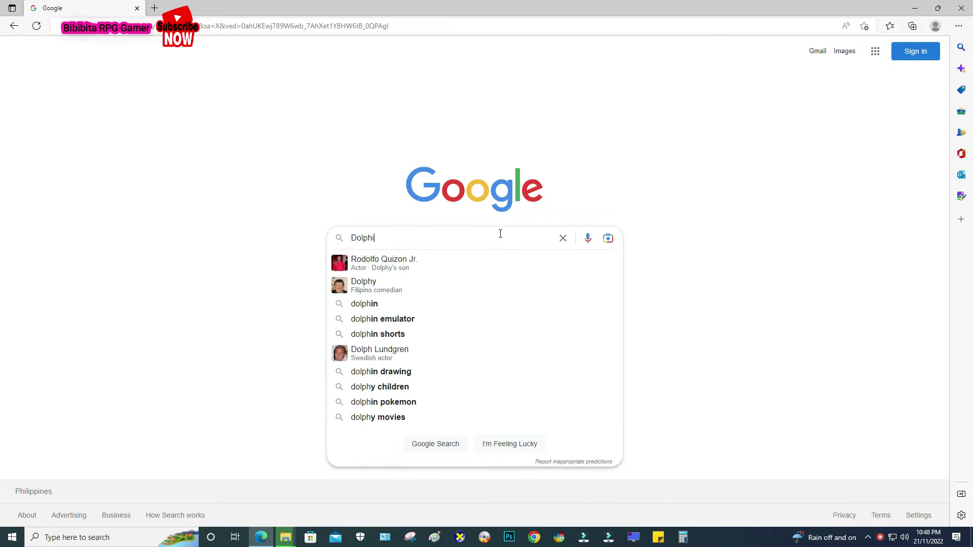
pyautogui.write('ne')
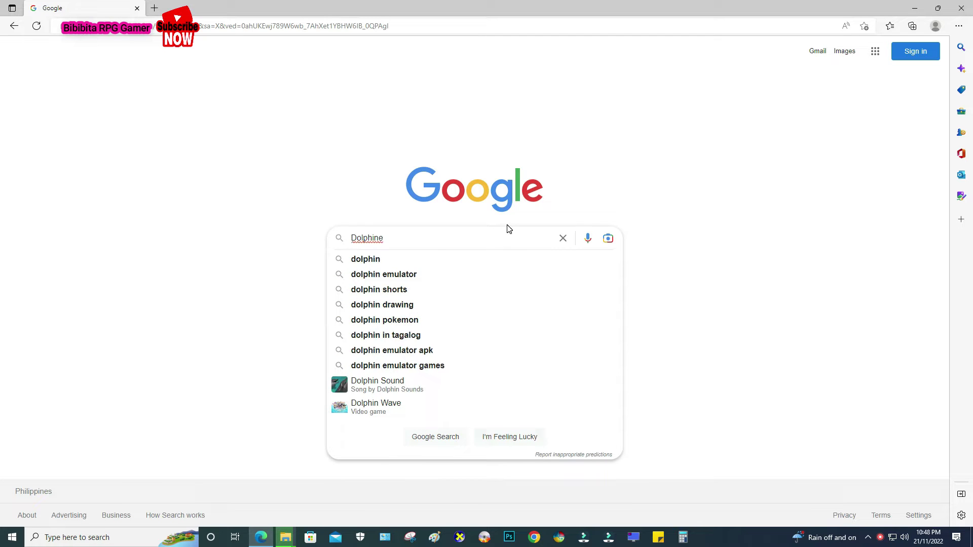
pyautogui.click(462, 275)
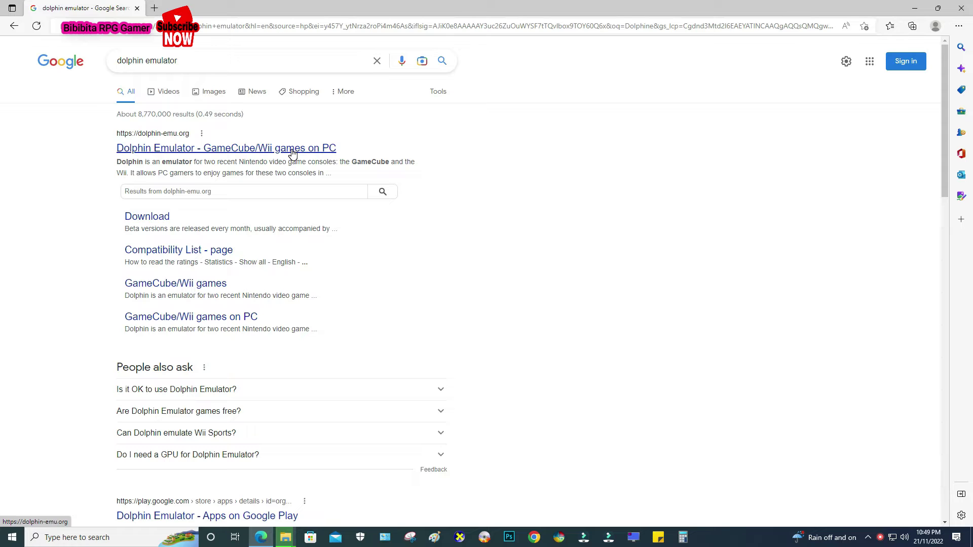
# Open the official Dolphin Emulator website and check its download page for Dolphin 5.0-17891, returning to the home page.
pyautogui.click(292, 150)
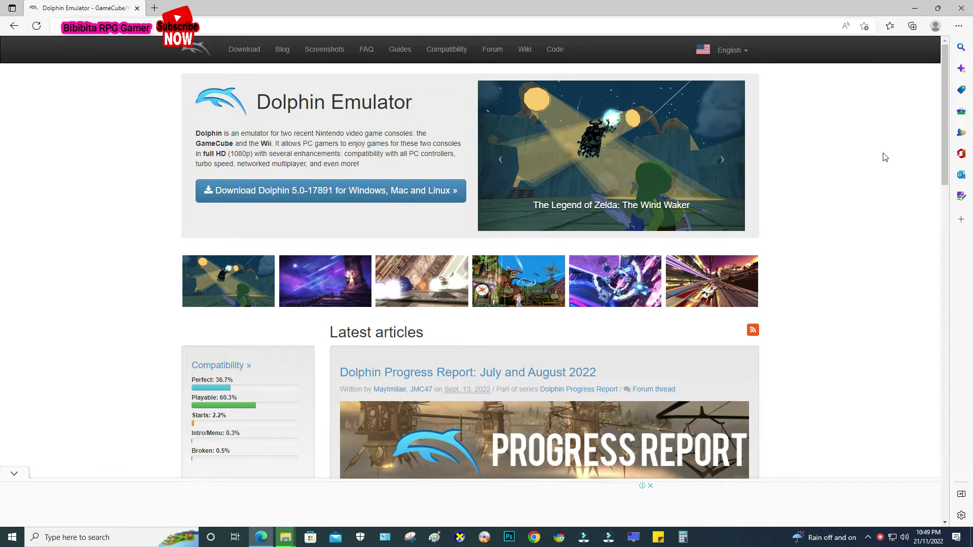
pyautogui.moveTo(942, 115)
pyautogui.mouseDown()
pyautogui.moveTo(941, 258)
pyautogui.moveTo(952, 114)
pyautogui.mouseUp()
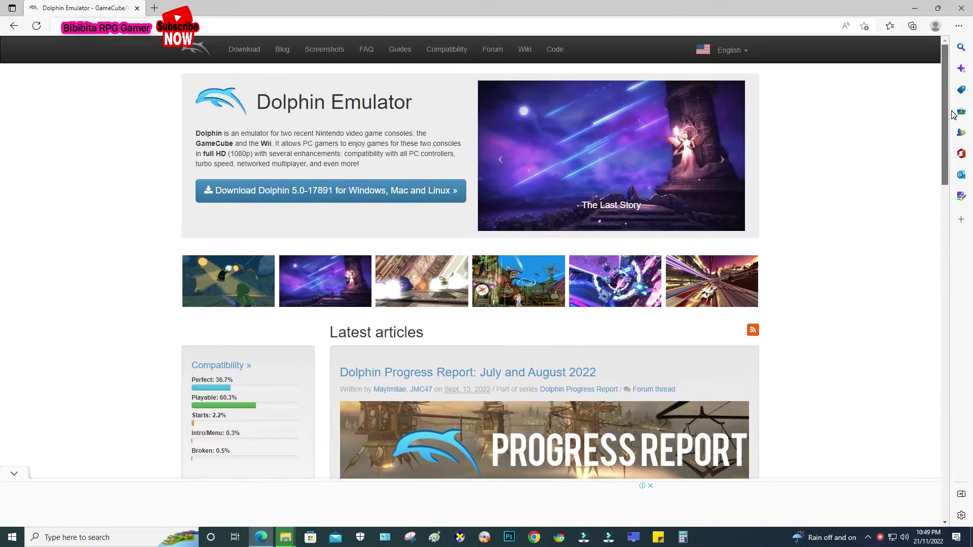
pyautogui.click(344, 192)
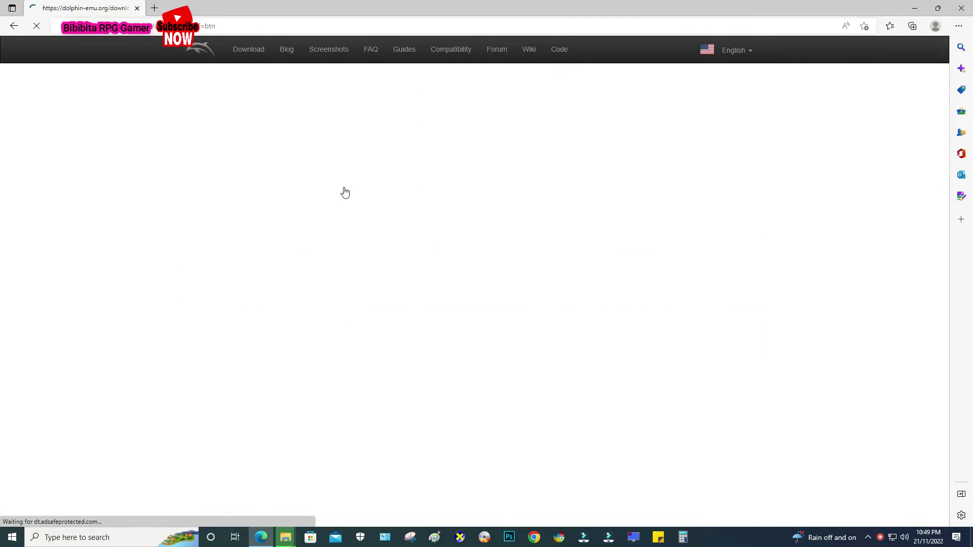
pyautogui.click(14, 26)
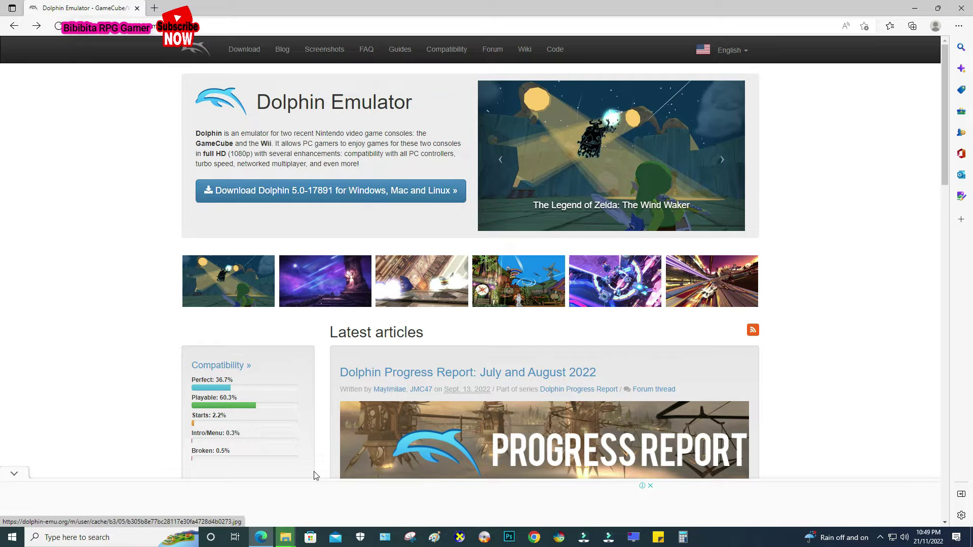
# Switch to File Explorer and open the Wii Games folder inside Wii Emulator on the Western Digital RED NAS (D:) drive.
pyautogui.click(285, 536)
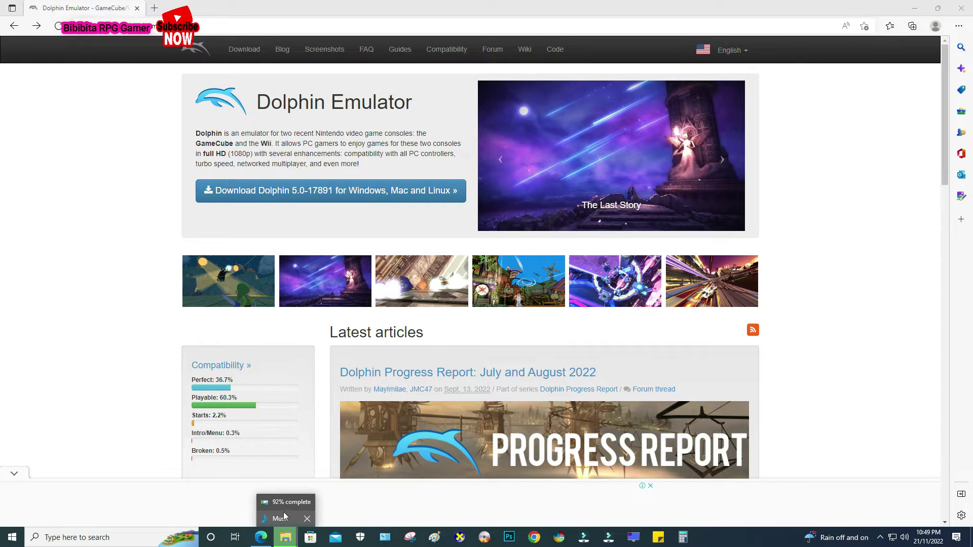
pyautogui.click(276, 521)
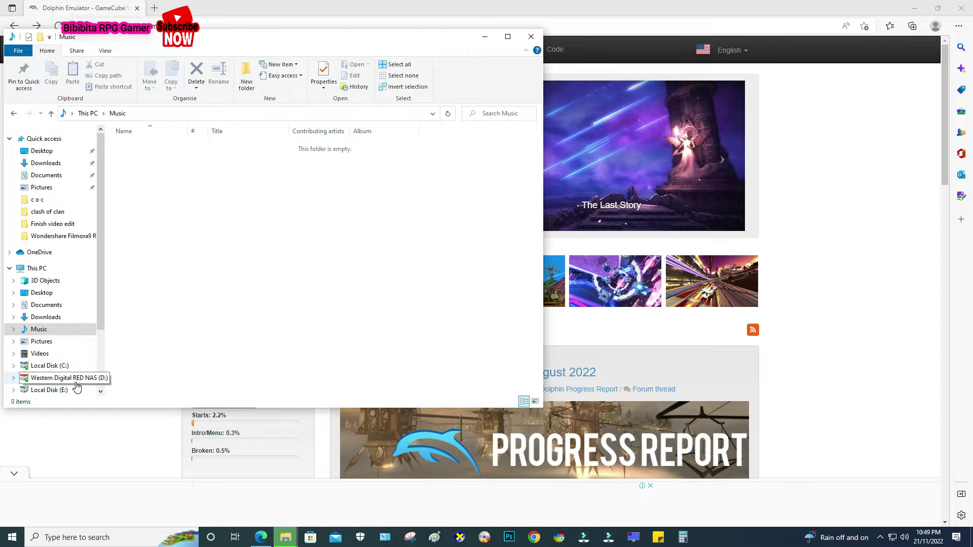
pyautogui.click(57, 378)
pyautogui.moveTo(539, 212); pyautogui.dragTo(540, 262)
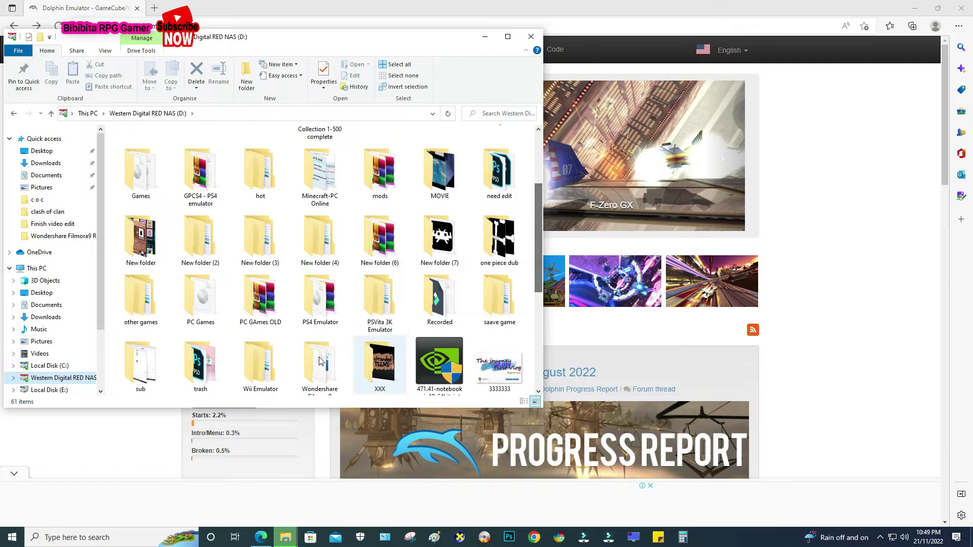
pyautogui.click(260, 359)
pyautogui.doubleClick(260, 358)
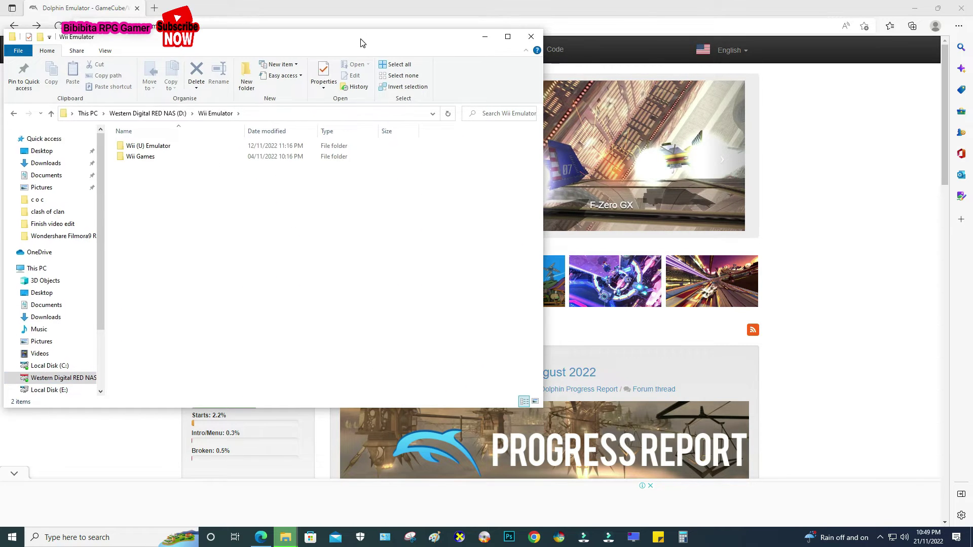
pyautogui.moveTo(362, 43); pyautogui.dragTo(631, 107)
pyautogui.doubleClick(459, 222)
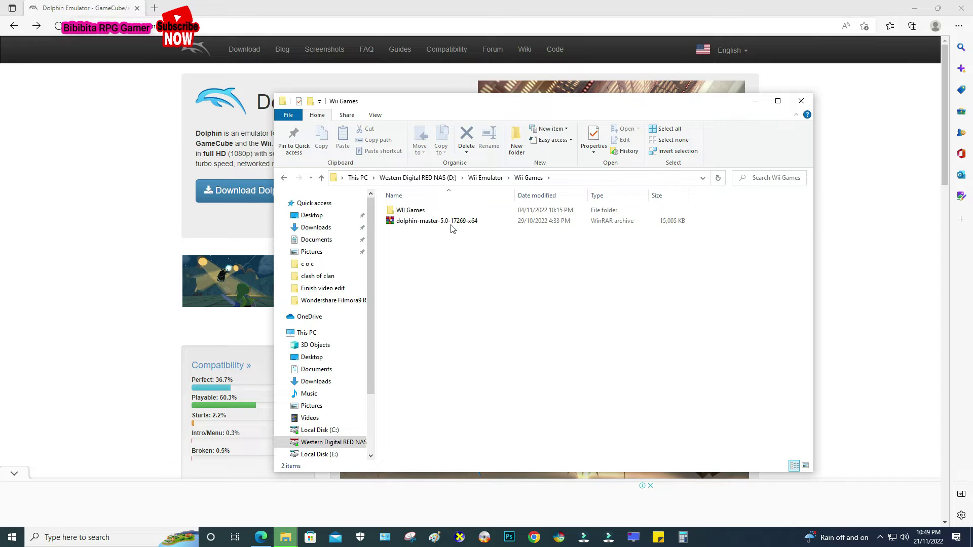
pyautogui.click(451, 225)
# Open a second File Explorer window on Local Disk (C:) and move it clear of the Wii Games window.
pyautogui.rightClick(287, 538)
pyautogui.click(278, 485)
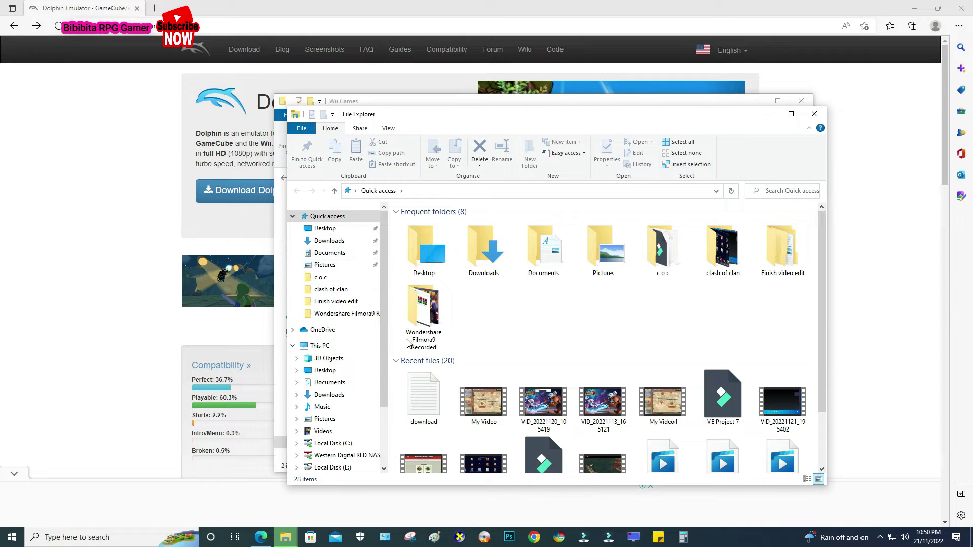
pyautogui.click(330, 444)
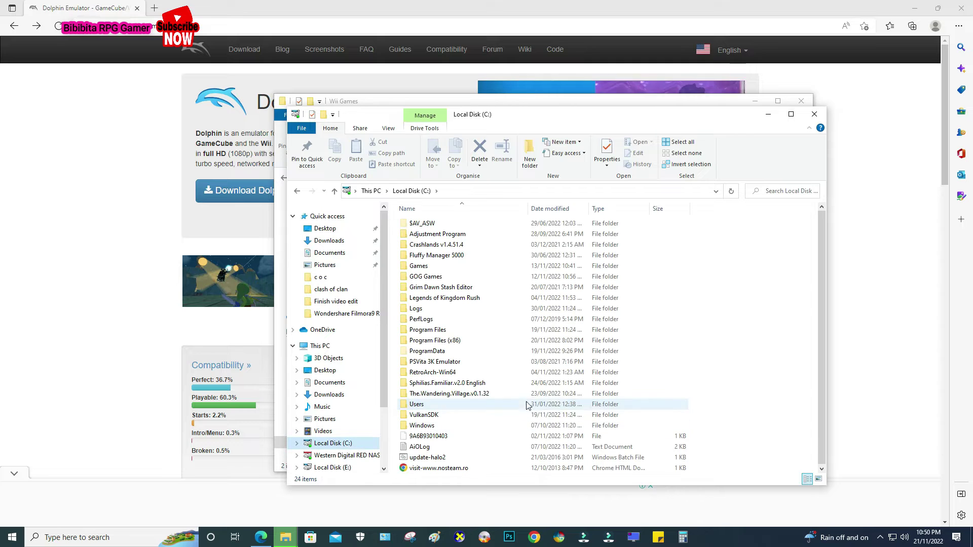
pyautogui.rightClick(734, 390)
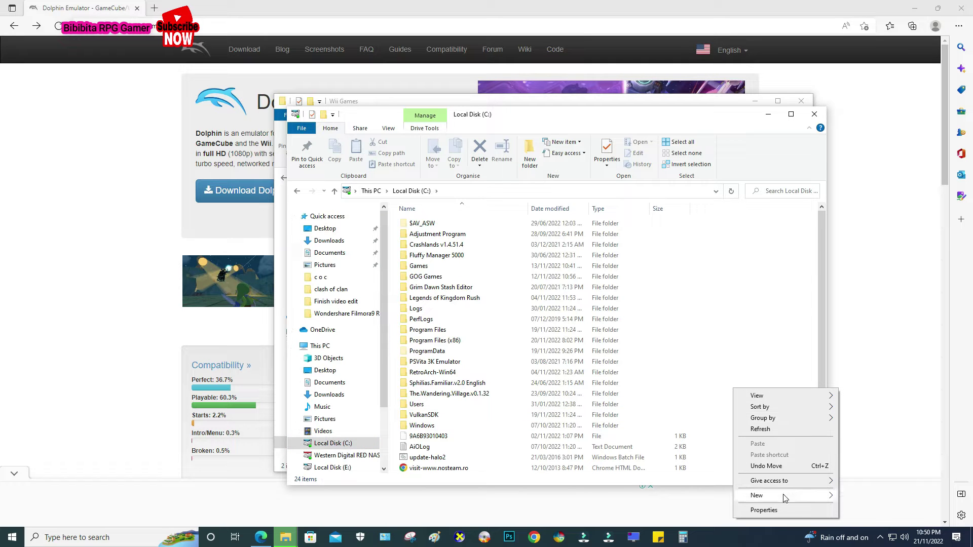
pyautogui.click(770, 324)
pyautogui.moveTo(731, 120); pyautogui.dragTo(457, 233)
# Copy the file name of the dolphin-master-5.0-17269-x64 archive in the Wii Games folder.
pyautogui.click(431, 221)
pyautogui.rightClick(427, 221)
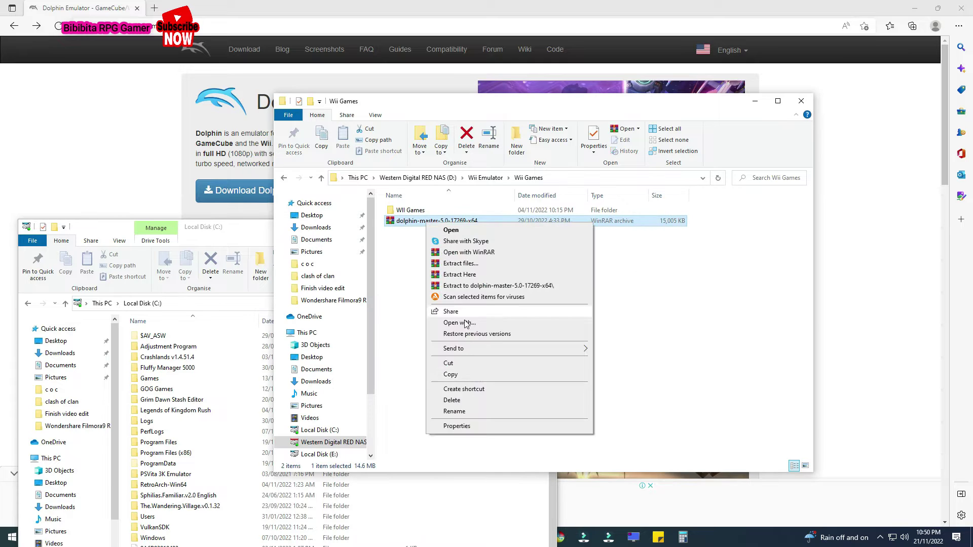
pyautogui.click(454, 411)
pyautogui.hotkey('ctrl', 'c')
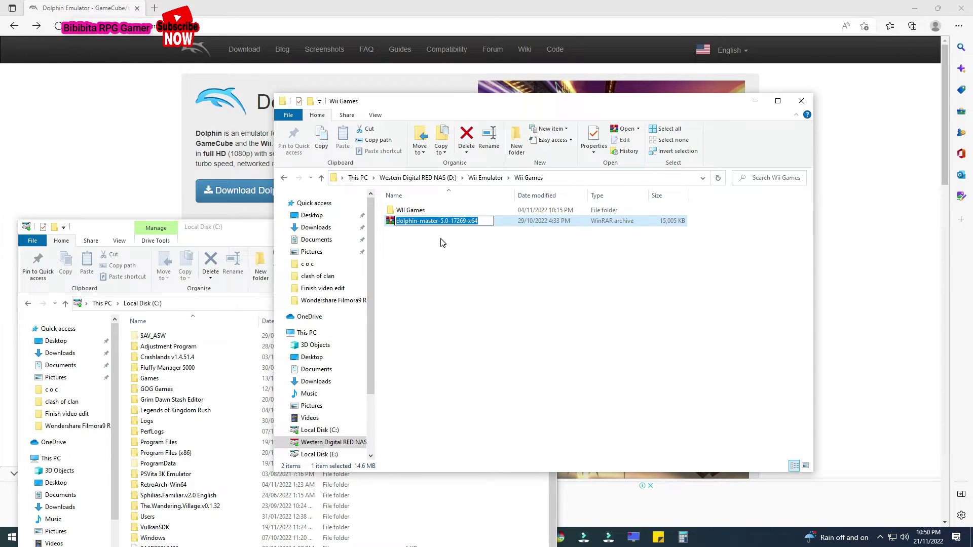
# Create a new folder in the root of Local Disk (C:) and move the window fully into view.
pyautogui.click(465, 493)
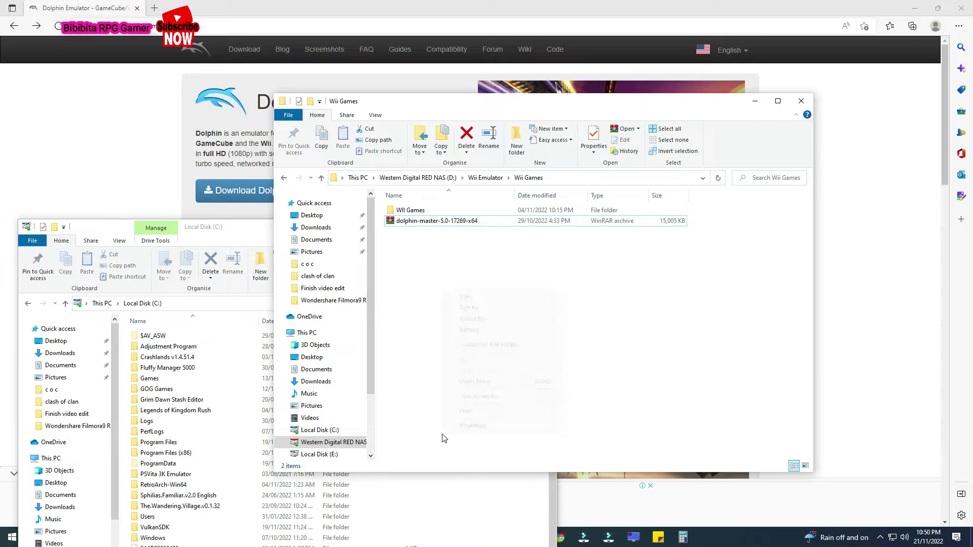
pyautogui.rightClick(452, 434)
pyautogui.moveTo(501, 412)
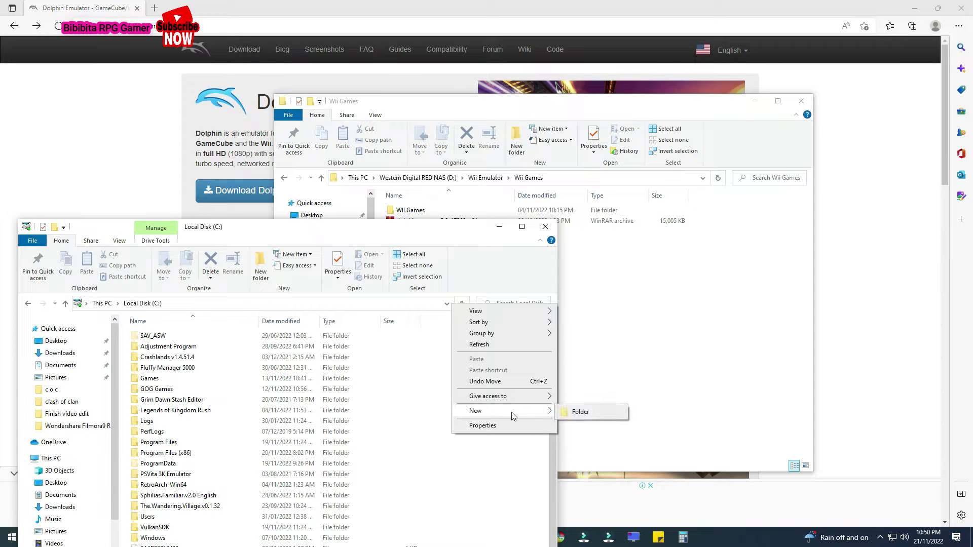
pyautogui.click(576, 416)
pyautogui.moveTo(466, 231); pyautogui.dragTo(539, 51)
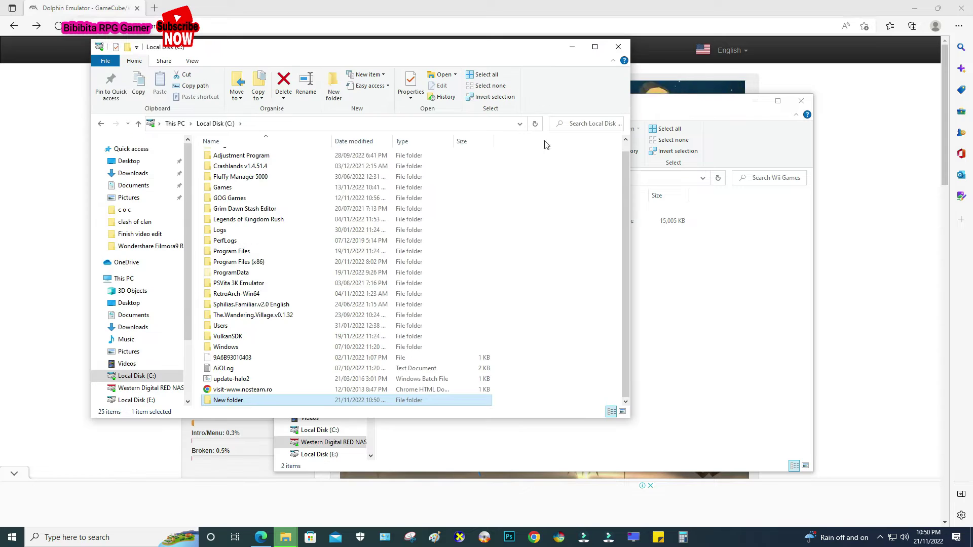
# Rename the new folder on drive C: to "dolphin 5.0-17269-x64" using the copied archive name without "master", and open it.
pyautogui.rightClick(431, 403)
pyautogui.click(460, 378)
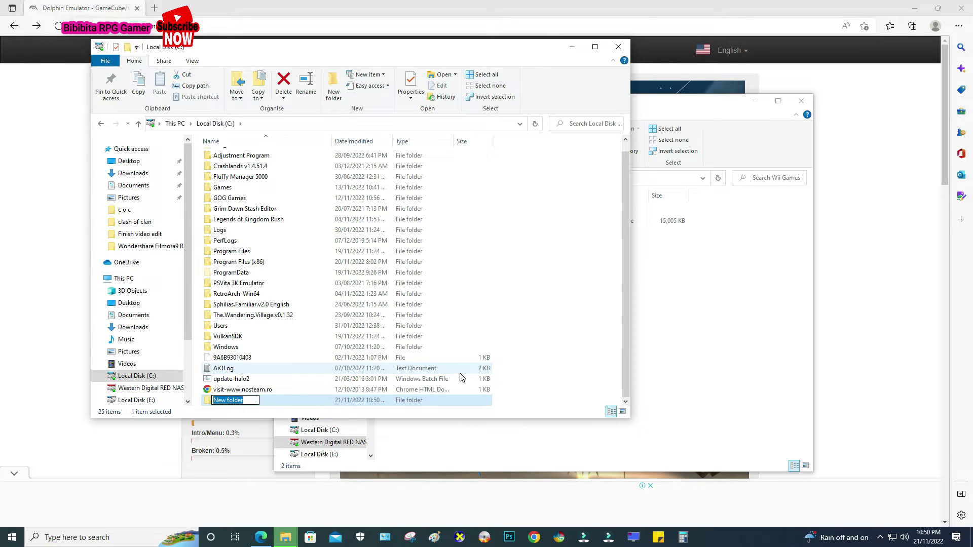
pyautogui.hotkey('ctrl', 'v')
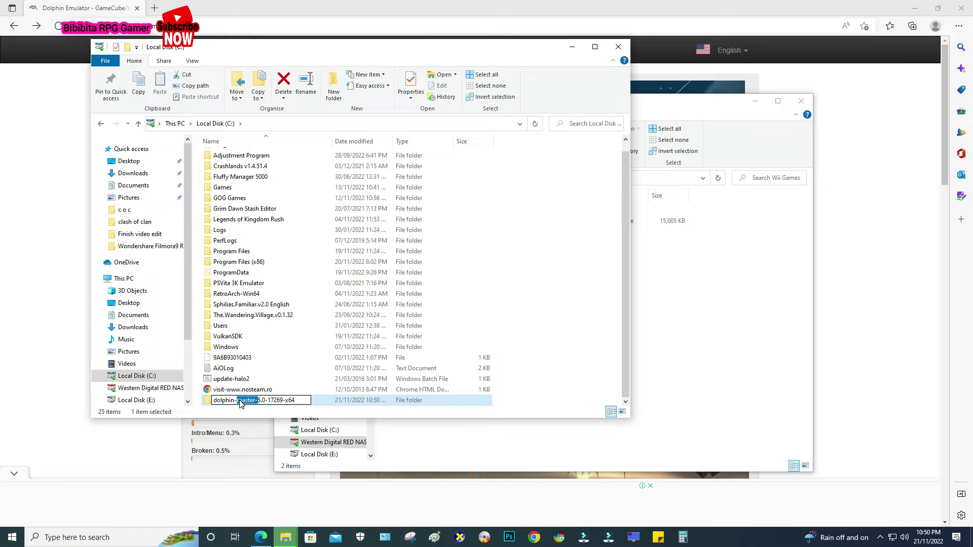
pyautogui.press('BackSpace')
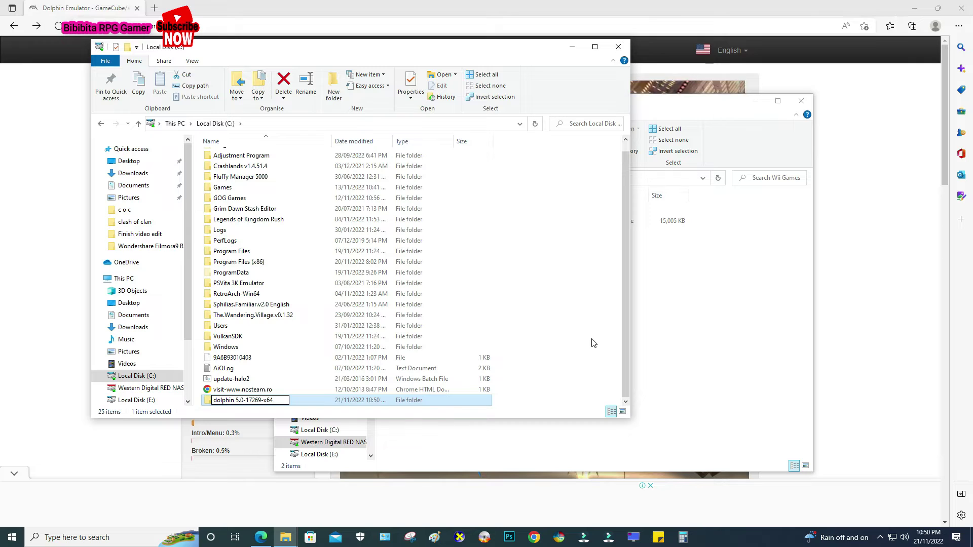
pyautogui.click(522, 347)
pyautogui.doubleClick(382, 401)
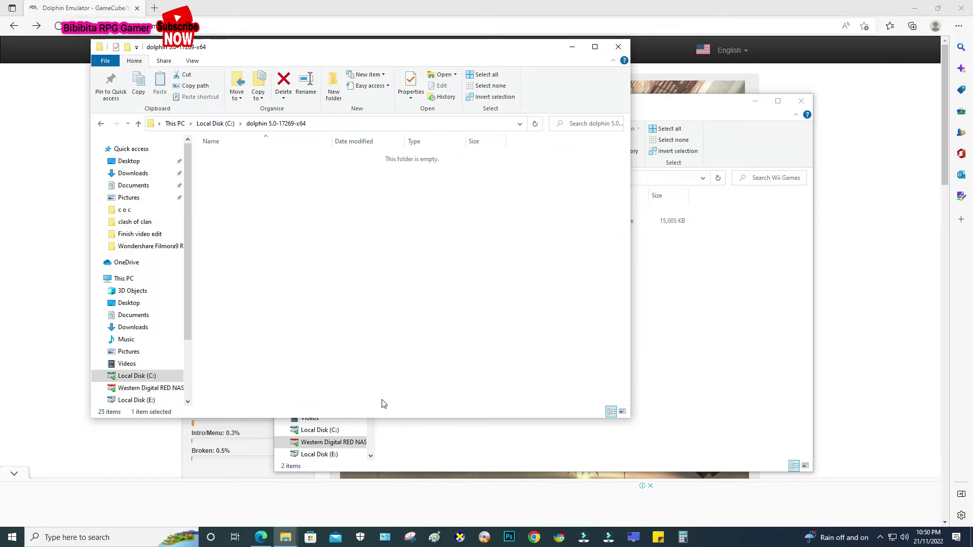
# Open the dolphin-master-5.0-17269-x64 archive in WinRAR, move its window aside and dismiss the licence reminder.
pyautogui.click(748, 265)
pyautogui.doubleClick(479, 219)
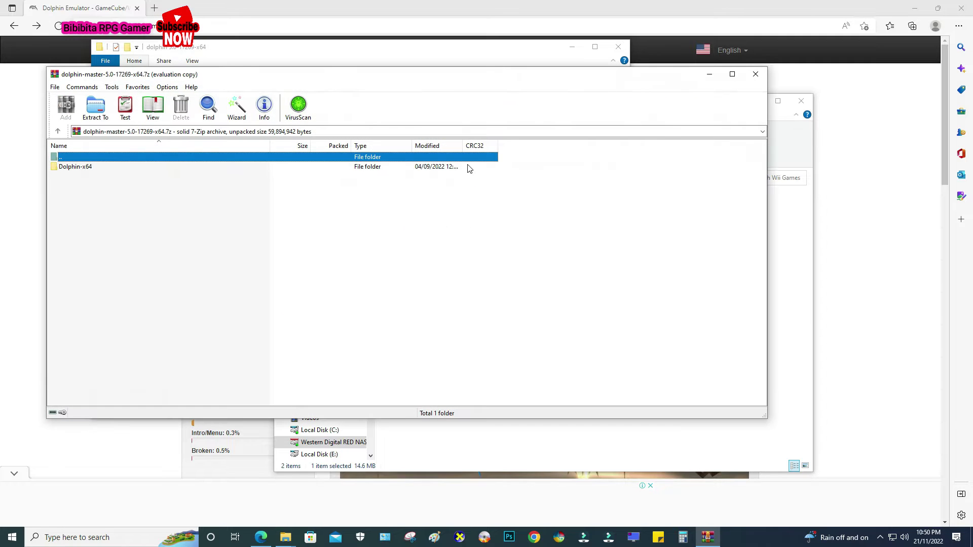
pyautogui.moveTo(442, 83); pyautogui.dragTo(798, 133)
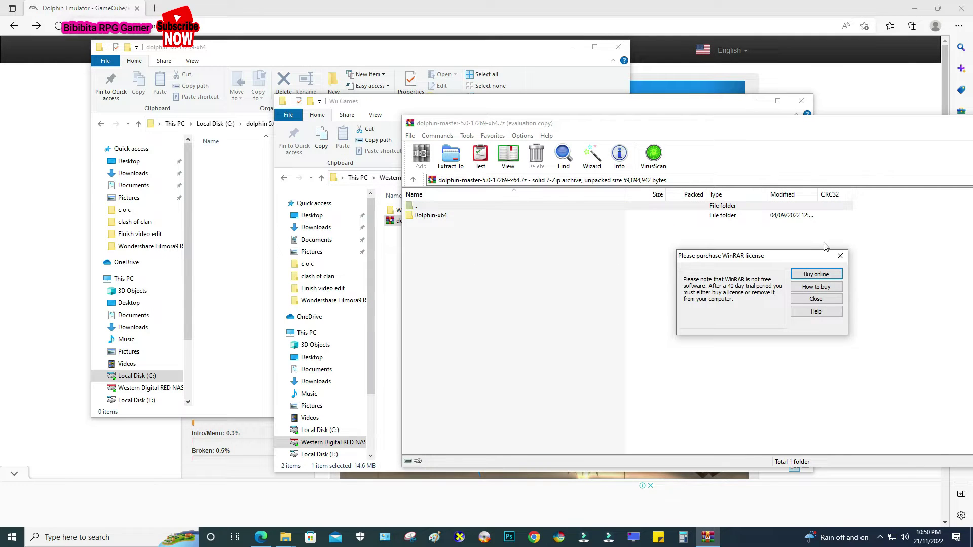
pyautogui.click(838, 257)
# Extract the Dolphin-x64 folder from the archive into the dolphin 5.0-17269-x64 folder on drive C:.
pyautogui.click(438, 218)
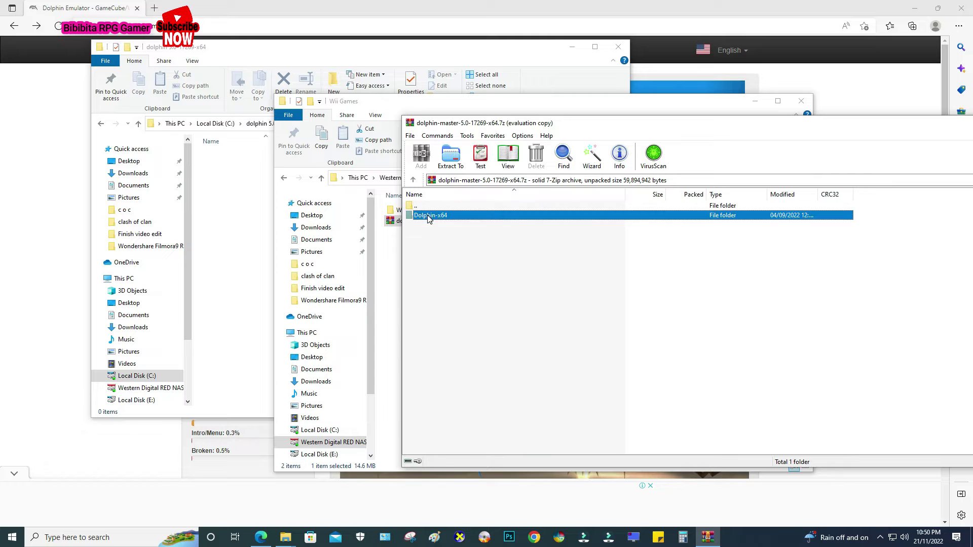
pyautogui.moveTo(234, 232); pyautogui.dragTo(235, 235)
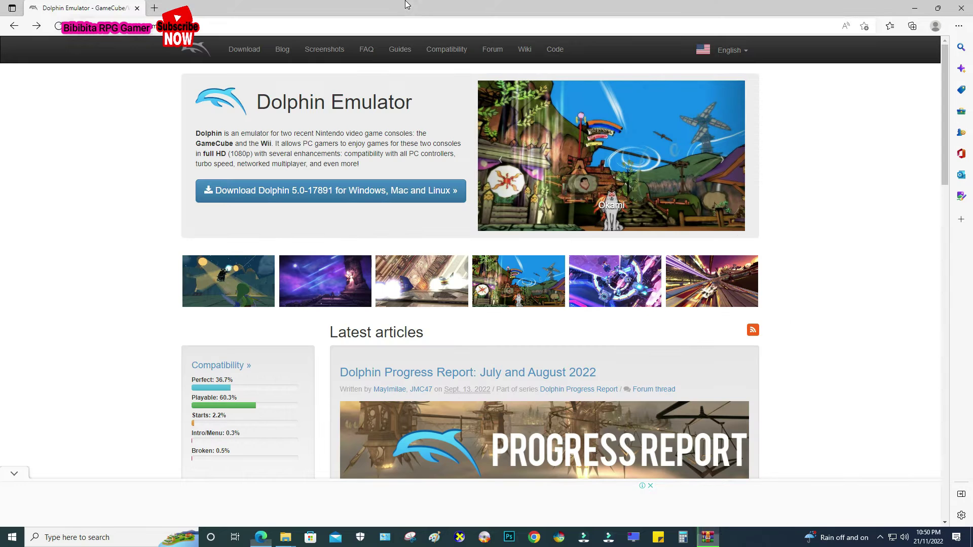
pyautogui.click(261, 537)
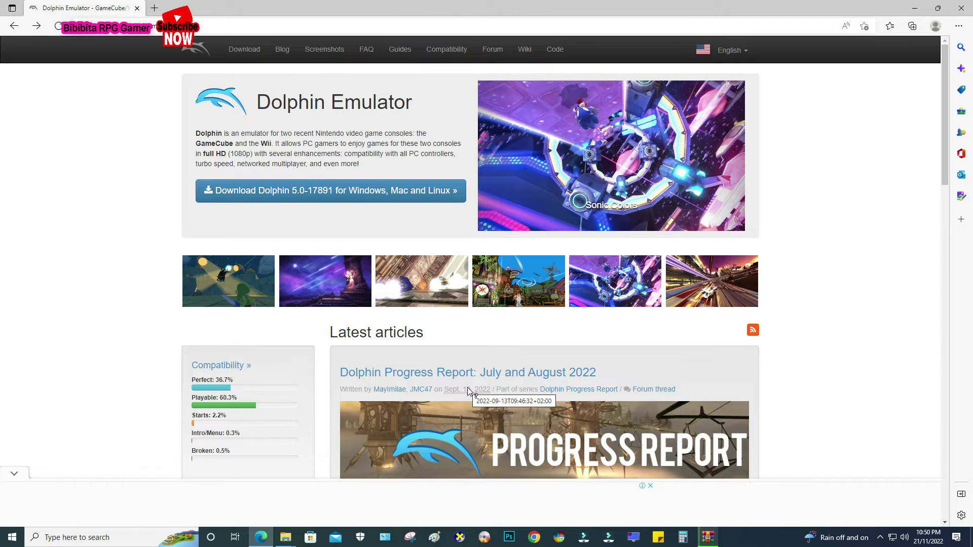
pyautogui.click(284, 541)
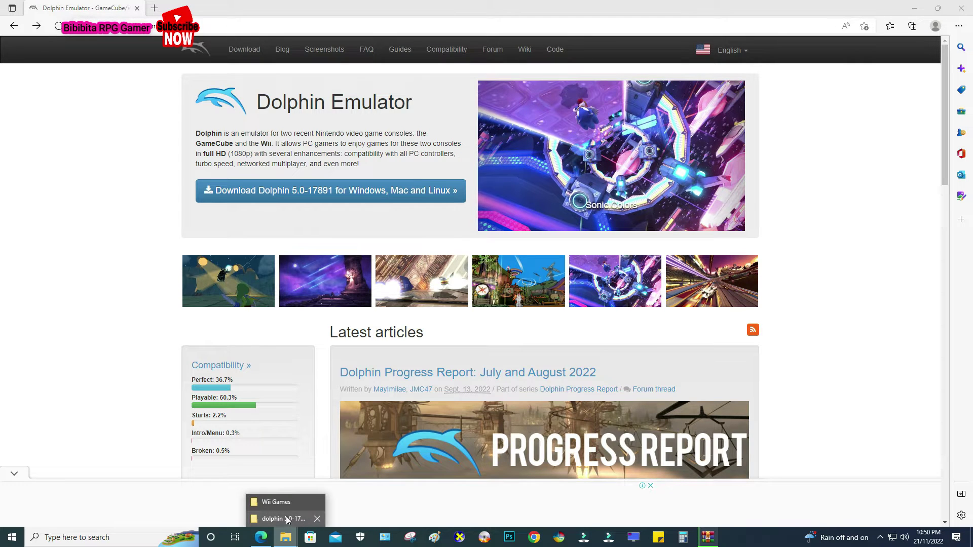
pyautogui.click(283, 519)
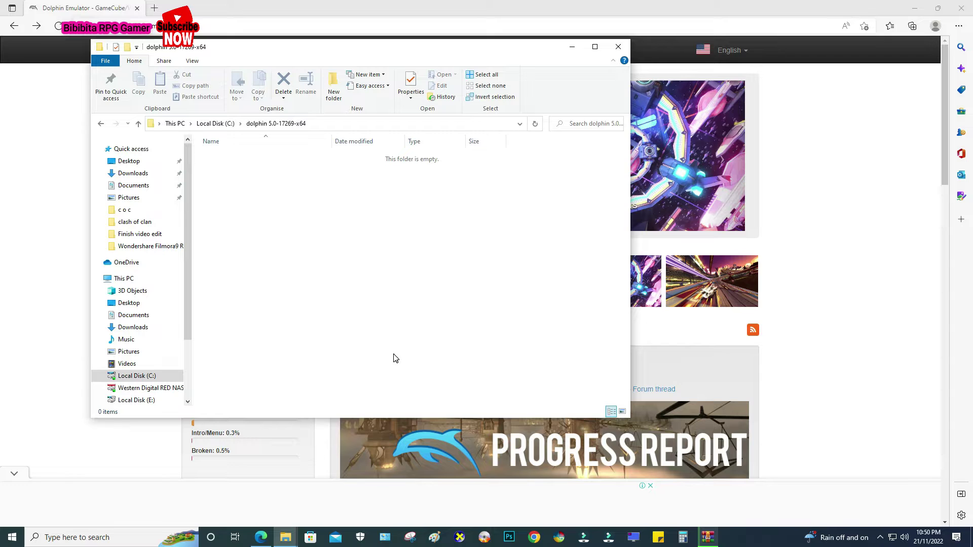
pyautogui.click(708, 537)
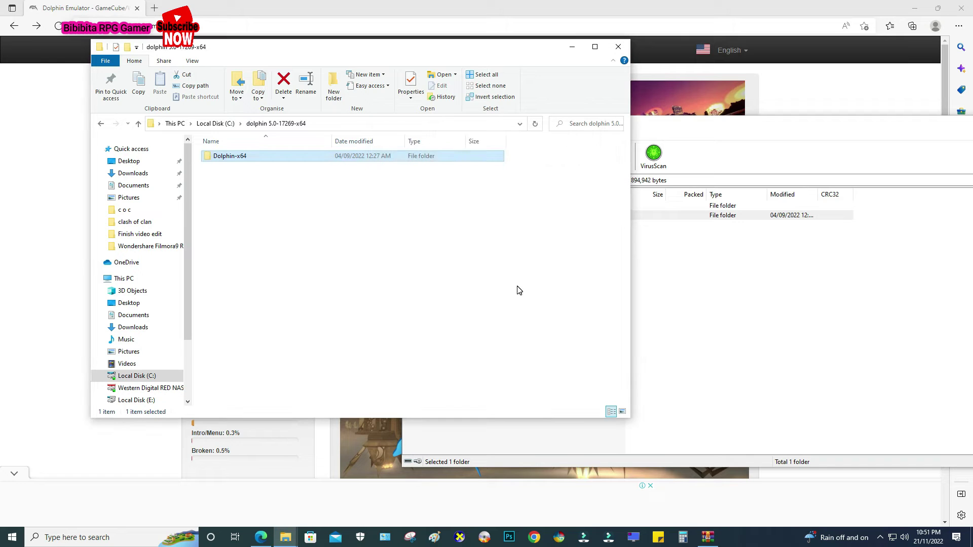
# Close the WinRAR archive window, open the extracted Dolphin-x64 folder and reposition its window.
pyautogui.click(640, 303)
pyautogui.moveTo(698, 124); pyautogui.dragTo(487, 124)
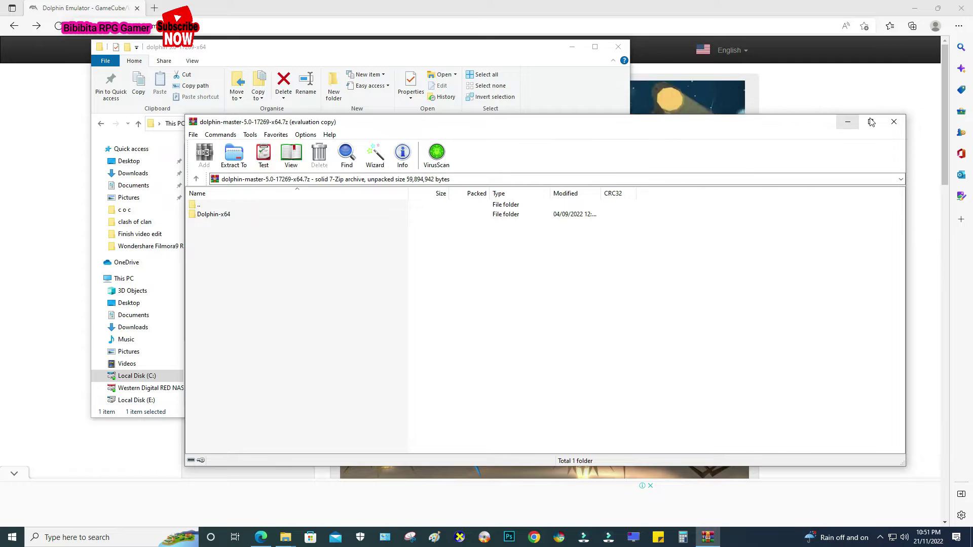
pyautogui.press('Escape')
pyautogui.doubleClick(257, 157)
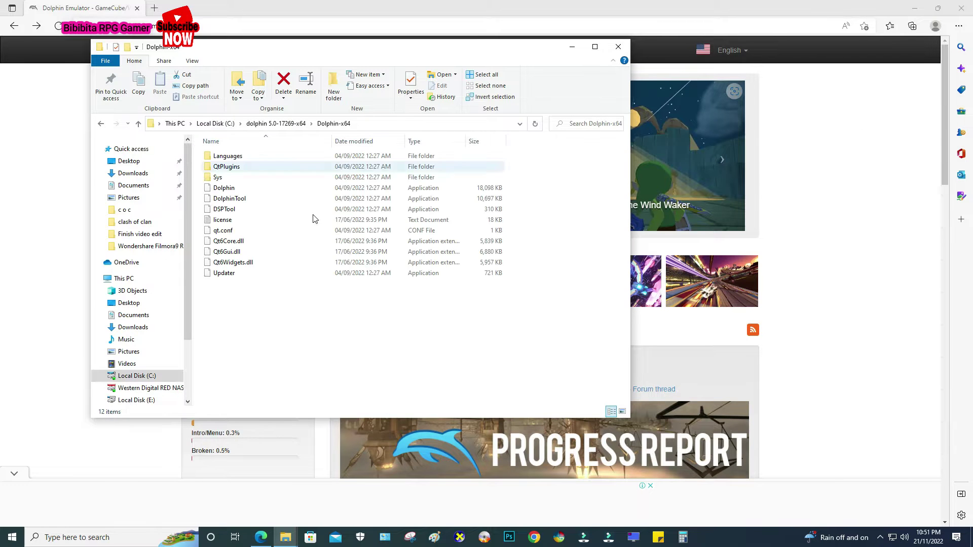
pyautogui.moveTo(367, 55); pyautogui.dragTo(533, 105)
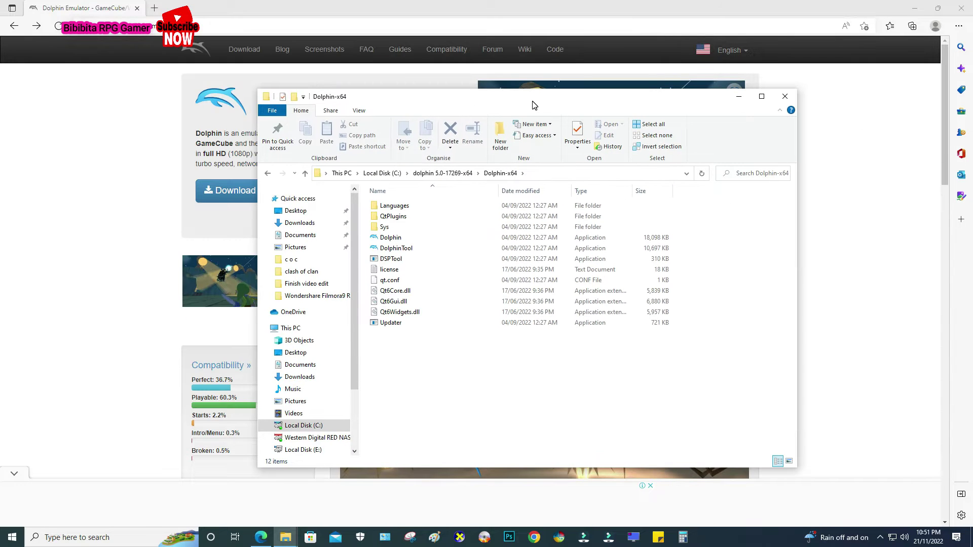
# Create a folder named "Games Wii" inside the dolphin 5.0-17269-x64 folder and move the window aside.
pyautogui.click(267, 173)
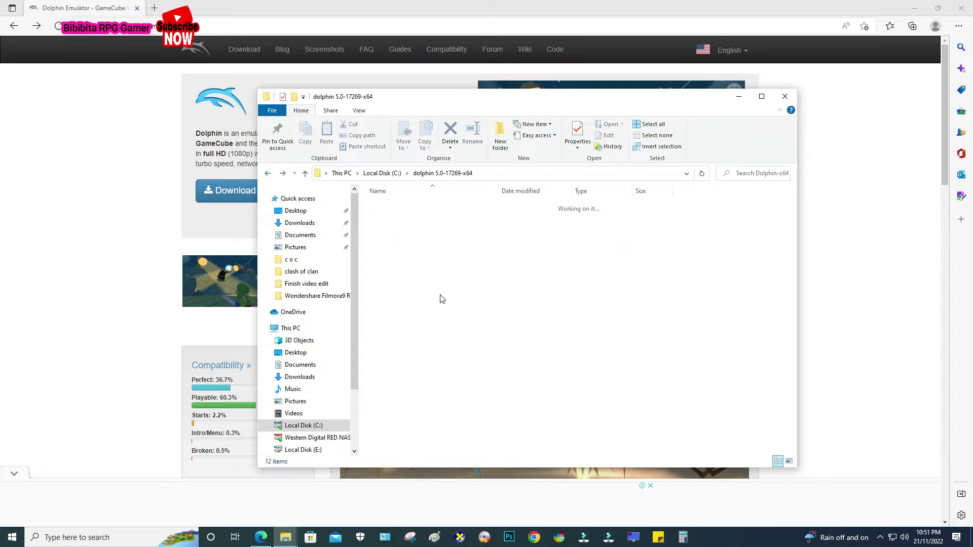
pyautogui.rightClick(458, 316)
pyautogui.moveTo(522, 437)
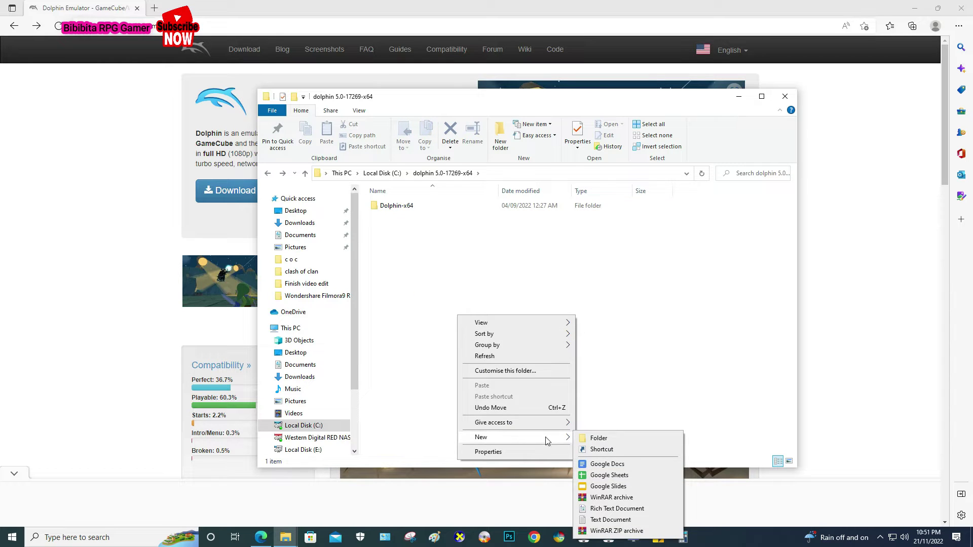
pyautogui.click(590, 439)
pyautogui.write('Games Wii')
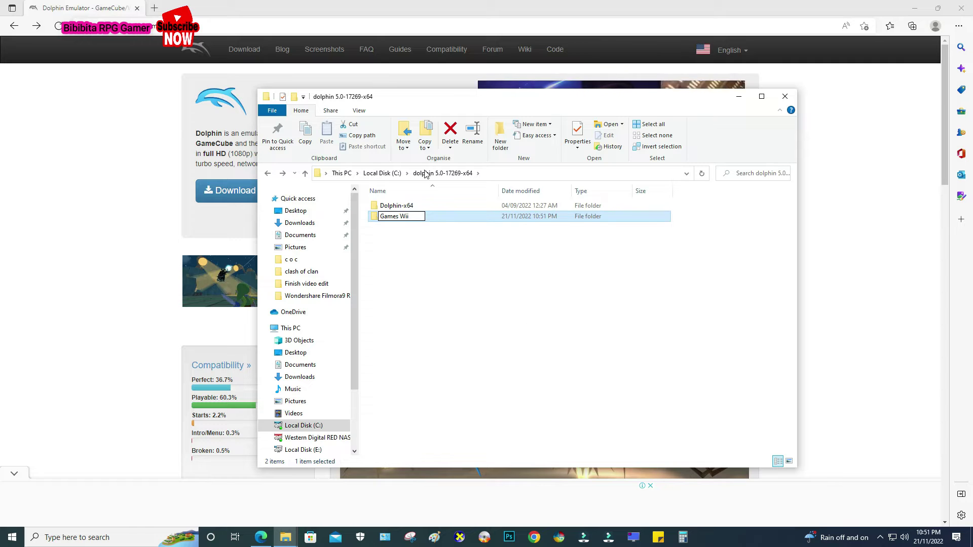
pyautogui.click(415, 290)
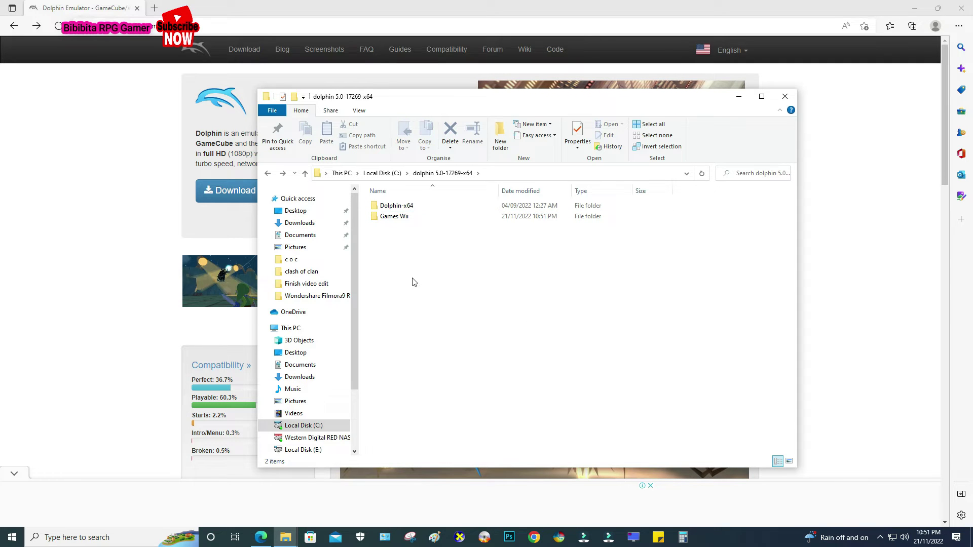
pyautogui.moveTo(434, 108); pyautogui.dragTo(239, 151)
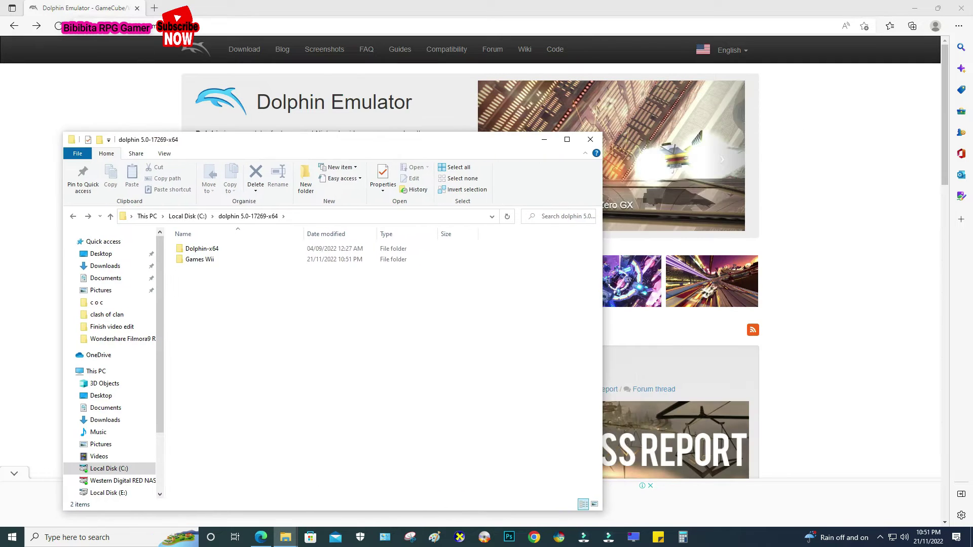
# Open the bookmarked "Download game PS3 PS4 PS2 RPCS3 PC free" site in a new browser tab and go to its Wii games.
pyautogui.click(154, 8)
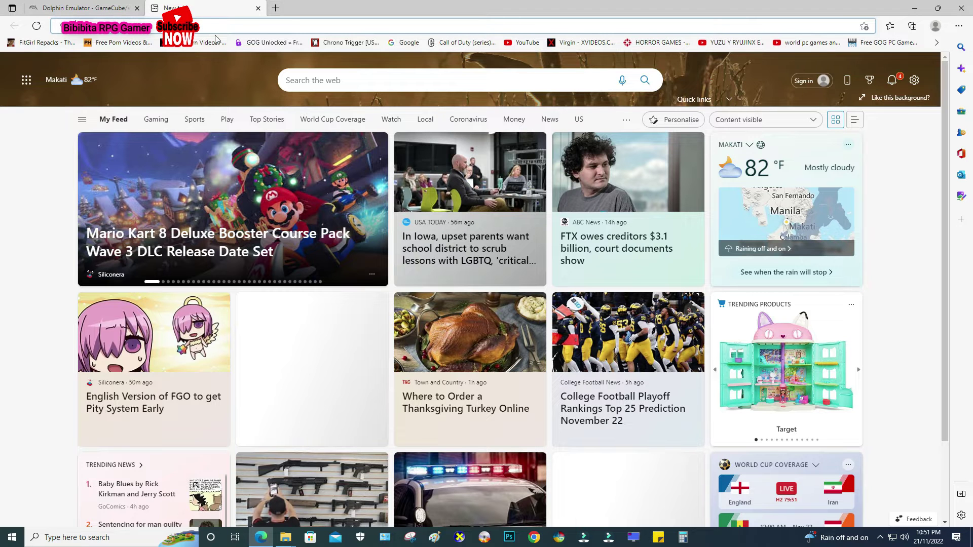
pyautogui.click(936, 42)
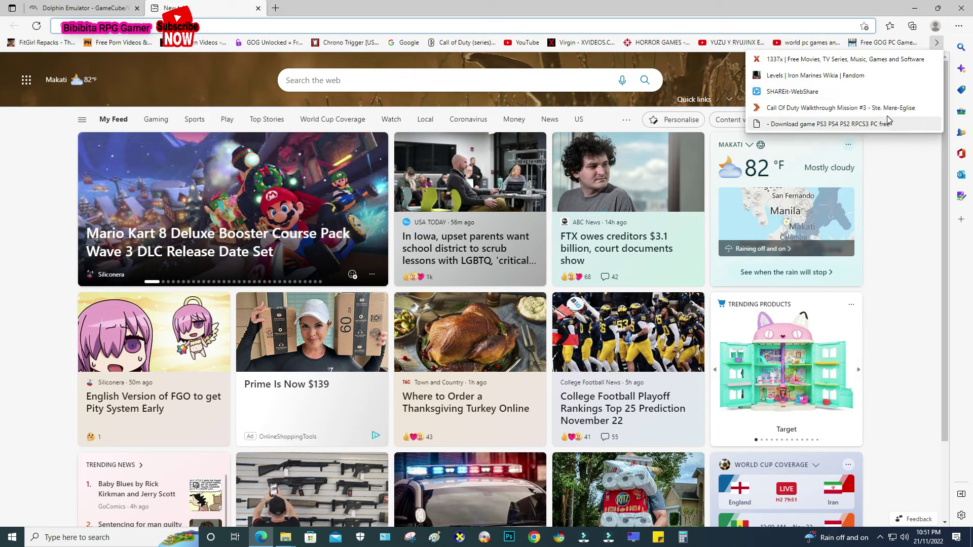
pyautogui.click(887, 126)
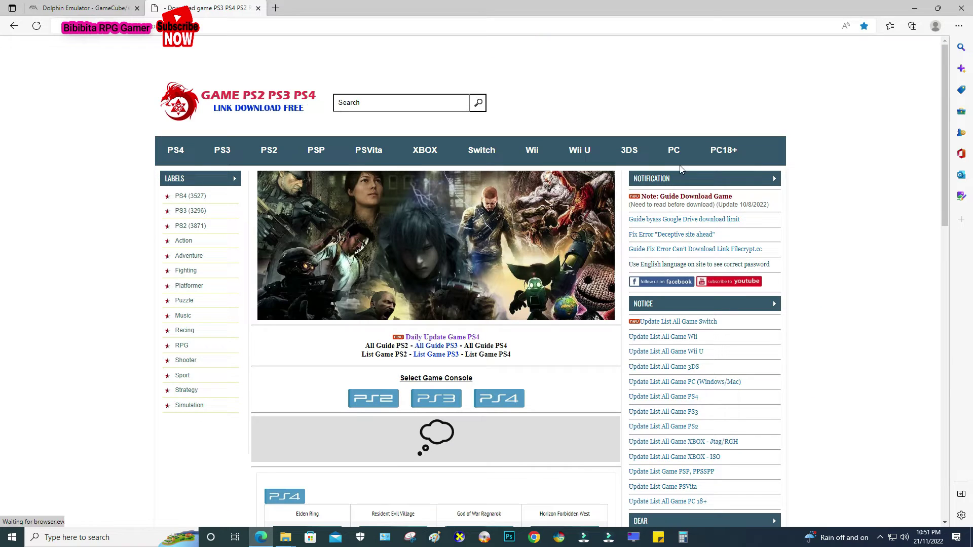
pyautogui.click(538, 160)
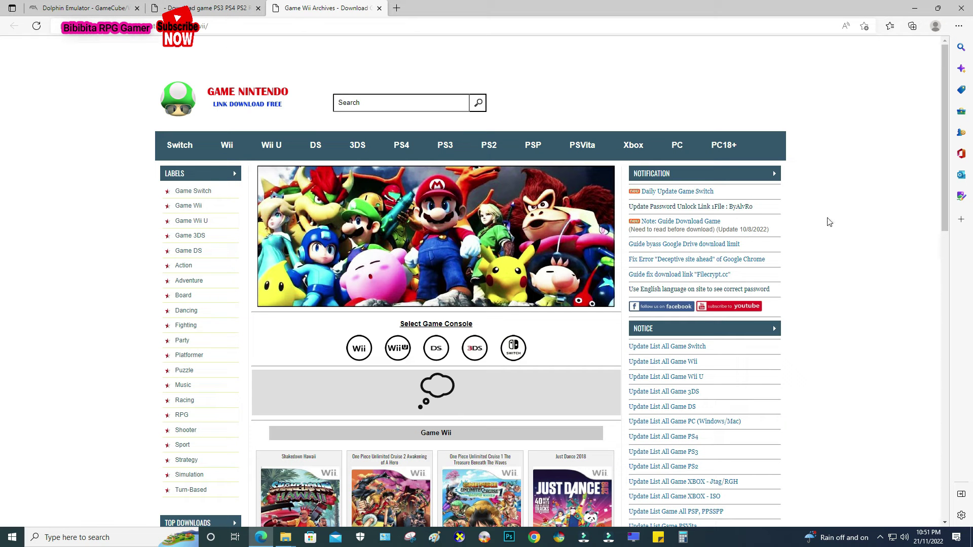
# Browse the Wii games list and open the Mario + Rabbids Sparks of Hope page from the top downloads.
pyautogui.scroll(-3, 938, 206)
pyautogui.scroll(-5, 938, 208)
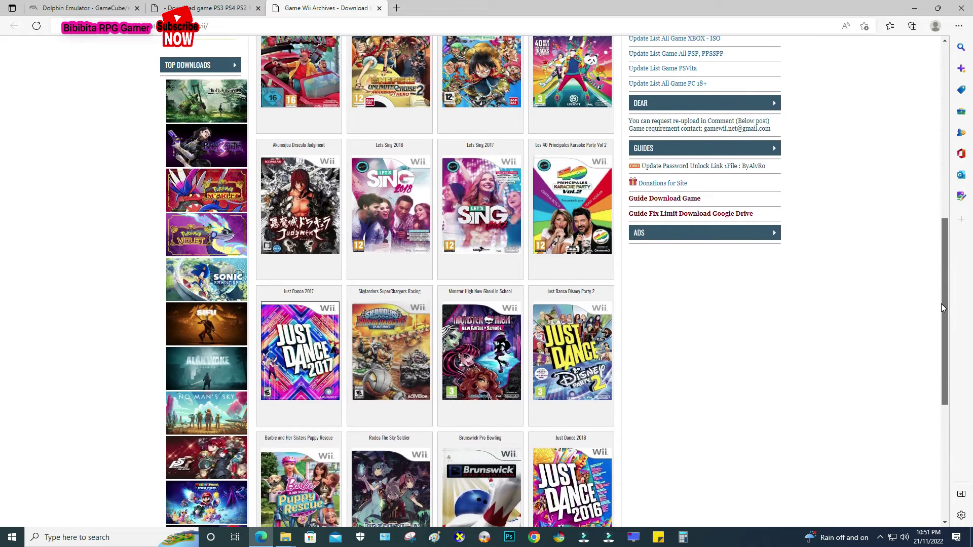
pyautogui.moveTo(941, 305); pyautogui.dragTo(926, 337)
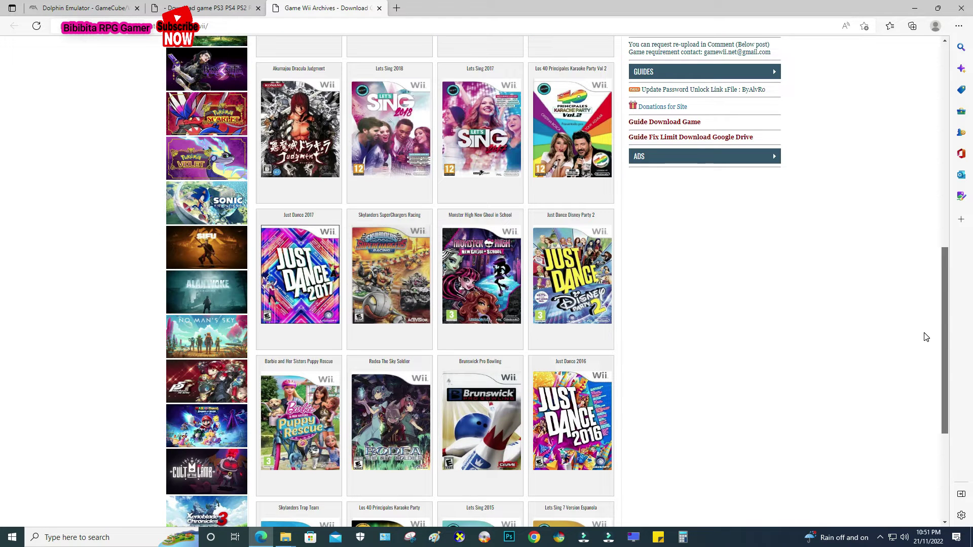
pyautogui.moveTo(926, 337); pyautogui.dragTo(924, 343)
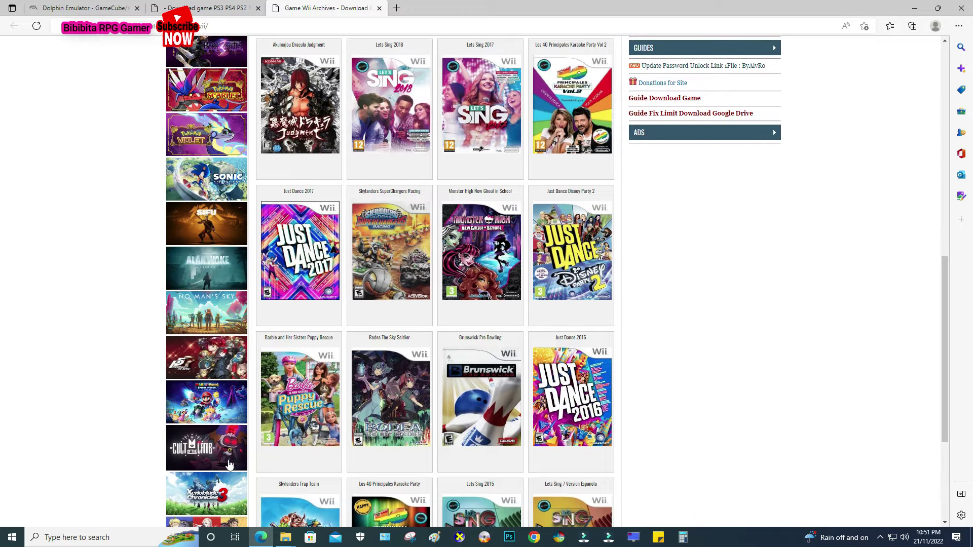
pyautogui.click(197, 406)
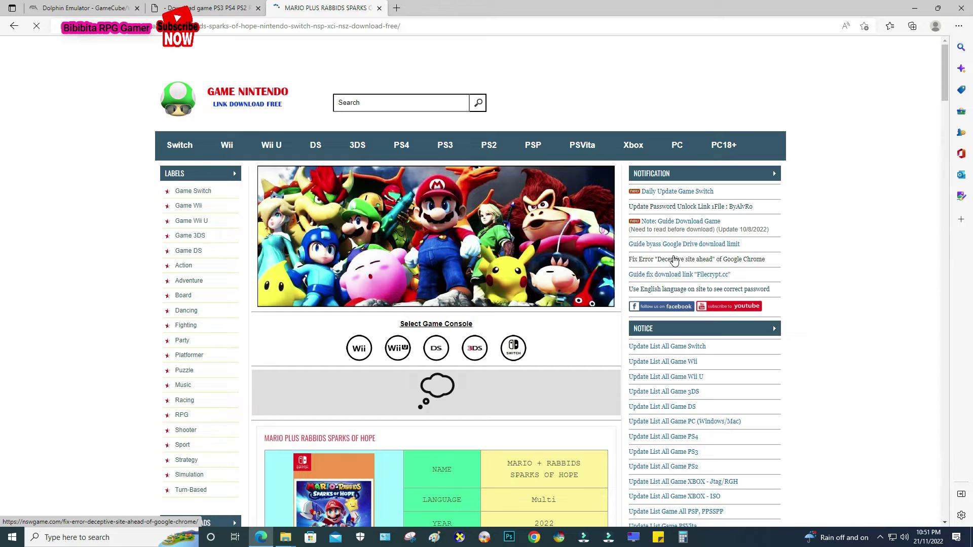
# Examine the download versions on the Mario + Rabbids page, dismissing the antivirus notice and the pop-up tab.
pyautogui.moveTo(942, 84); pyautogui.dragTo(940, 132)
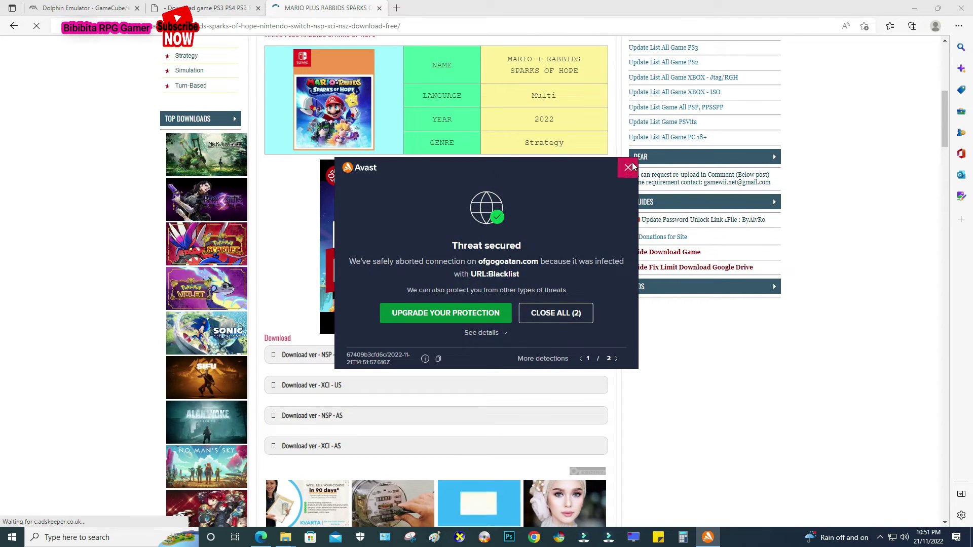
pyautogui.moveTo(944, 117)
pyautogui.mouseDown()
pyautogui.moveTo(942, 145)
pyautogui.moveTo(934, 132)
pyautogui.mouseUp()
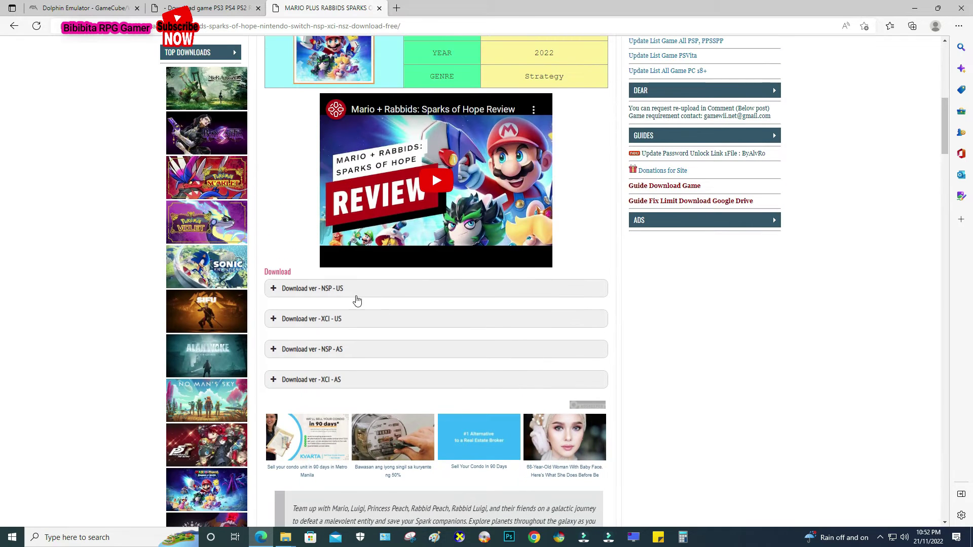
pyautogui.click(356, 285)
pyautogui.click(500, 8)
pyautogui.moveTo(942, 133); pyautogui.dragTo(936, 106)
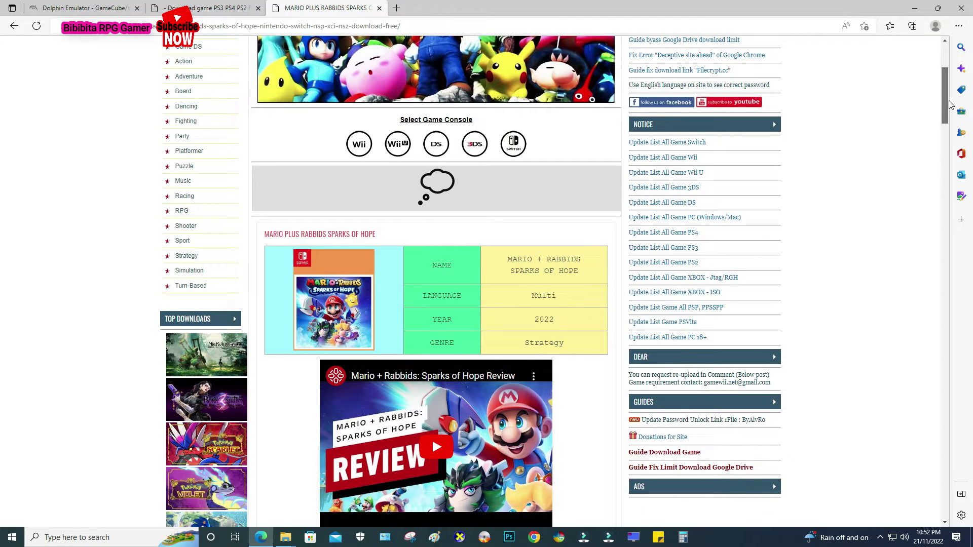
pyautogui.scroll(4, 484, 422)
# Switch to File Explorer, look through the game files in the WII Games folder on drive D:, and return to the browser.
pyautogui.moveTo(298, 531)
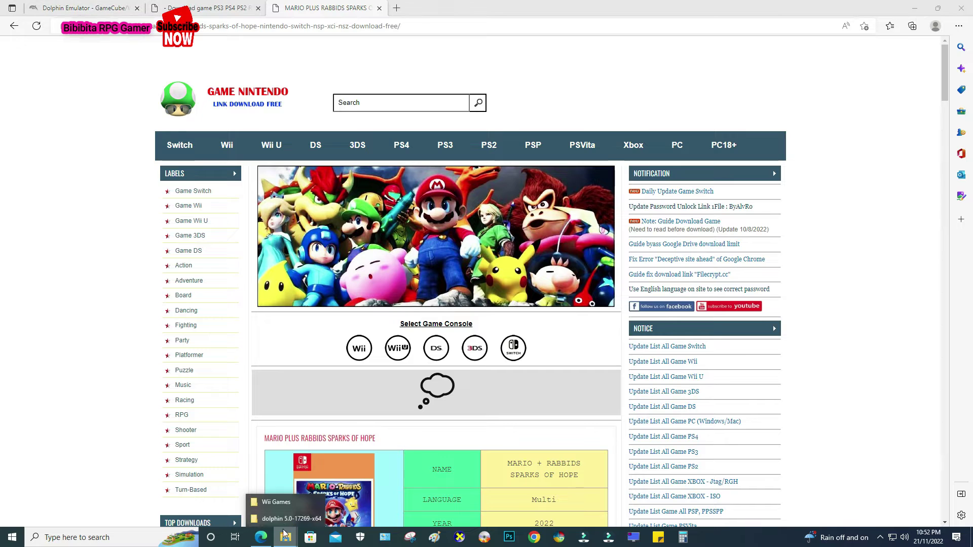
pyautogui.click(283, 505)
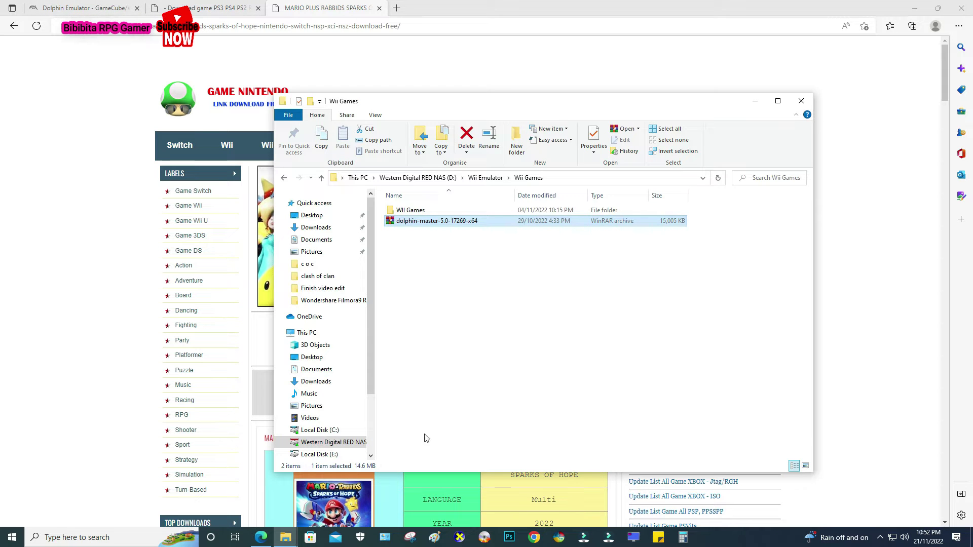
pyautogui.doubleClick(449, 211)
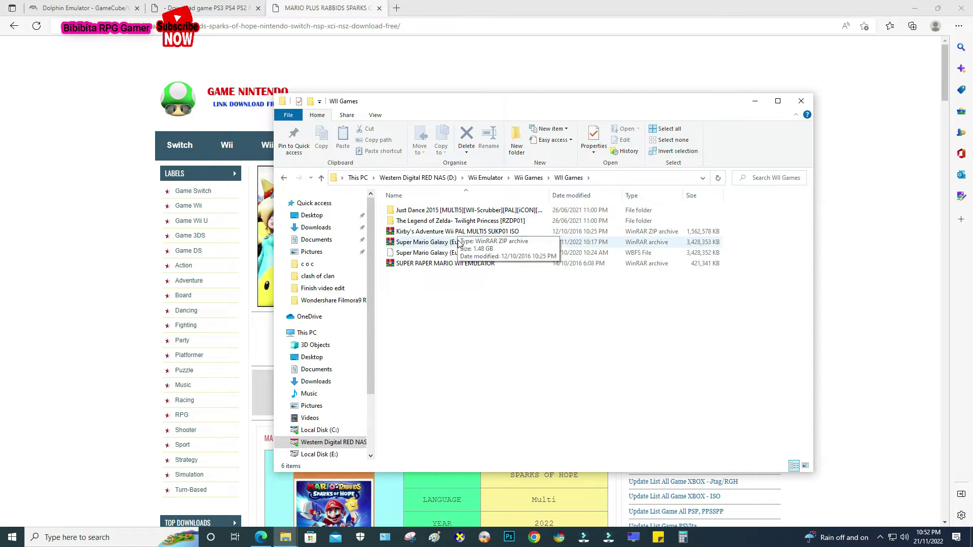
pyautogui.click(865, 202)
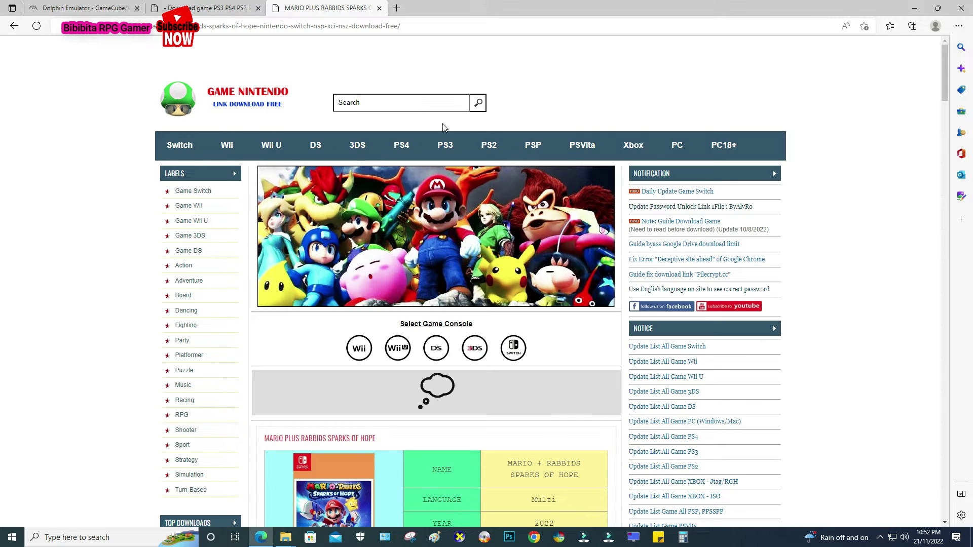
# Search the game site for "super mario galaxy".
pyautogui.click(424, 109)
pyautogui.write('super mario galaxy')
pyautogui.press('Return')
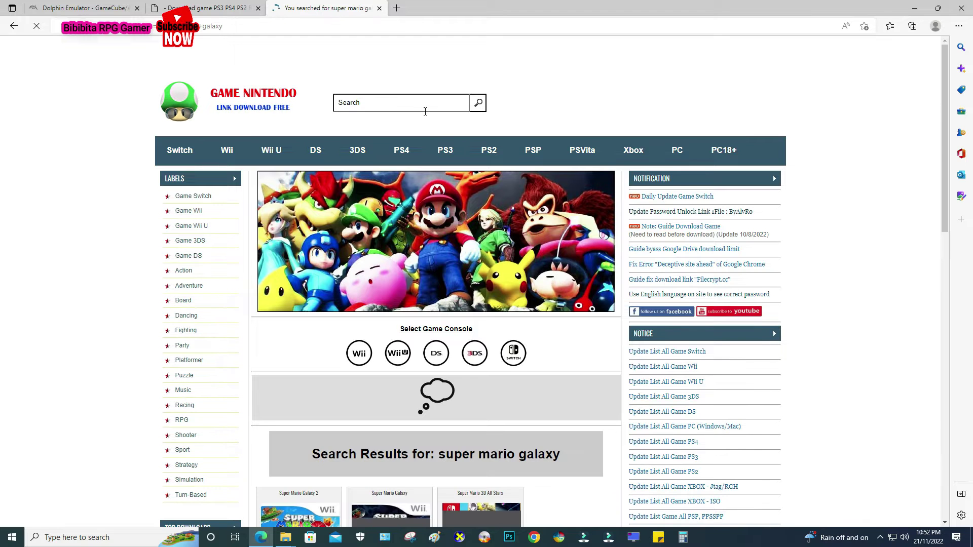
# Open the Super Mario Galaxy 2 result and examine its download versions.
pyautogui.moveTo(945, 90); pyautogui.dragTo(945, 202)
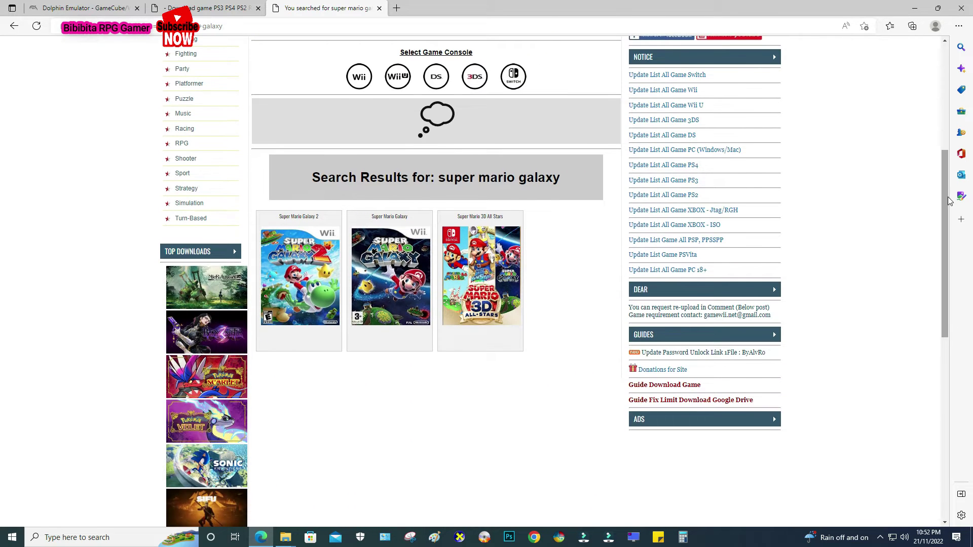
pyautogui.click(297, 282)
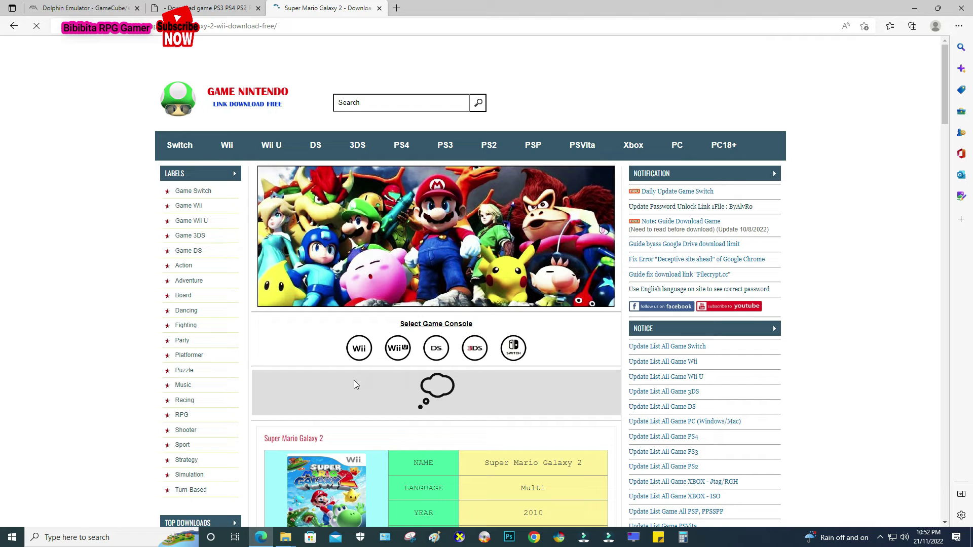
pyautogui.scroll(-2, 949, 122)
pyautogui.moveTo(949, 123); pyautogui.dragTo(938, 149)
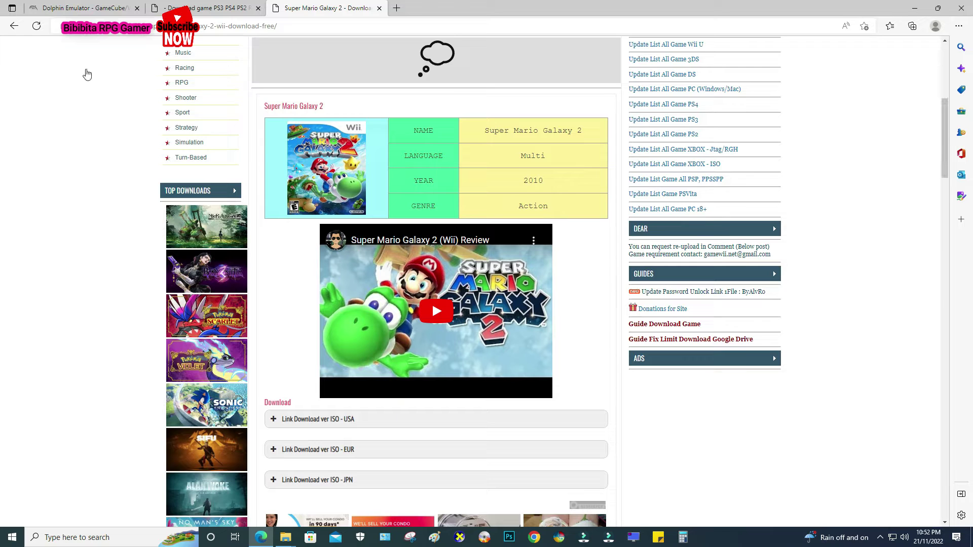
# Return to the search results, open the Super Mario Galaxy page to view its download versions, and close the pop-up tab.
pyautogui.click(13, 30)
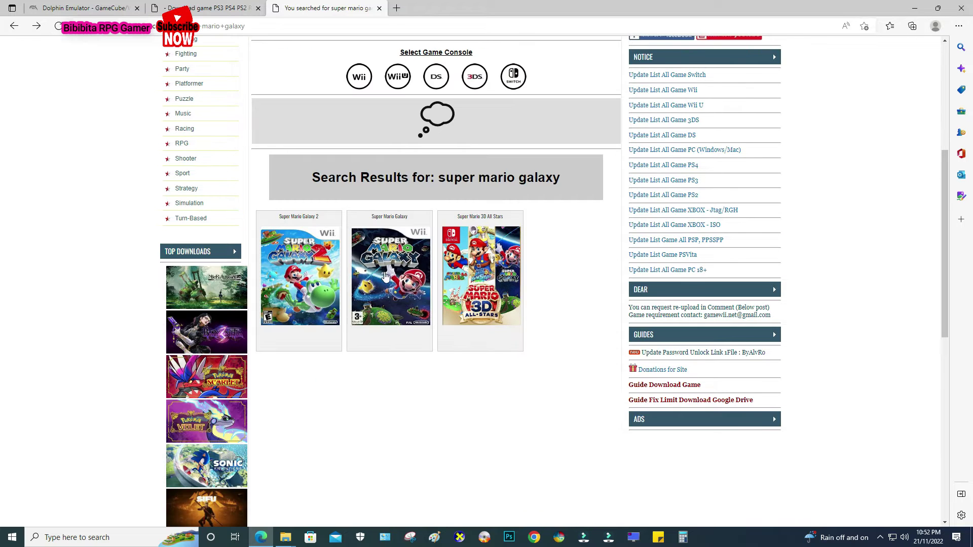
pyautogui.click(405, 278)
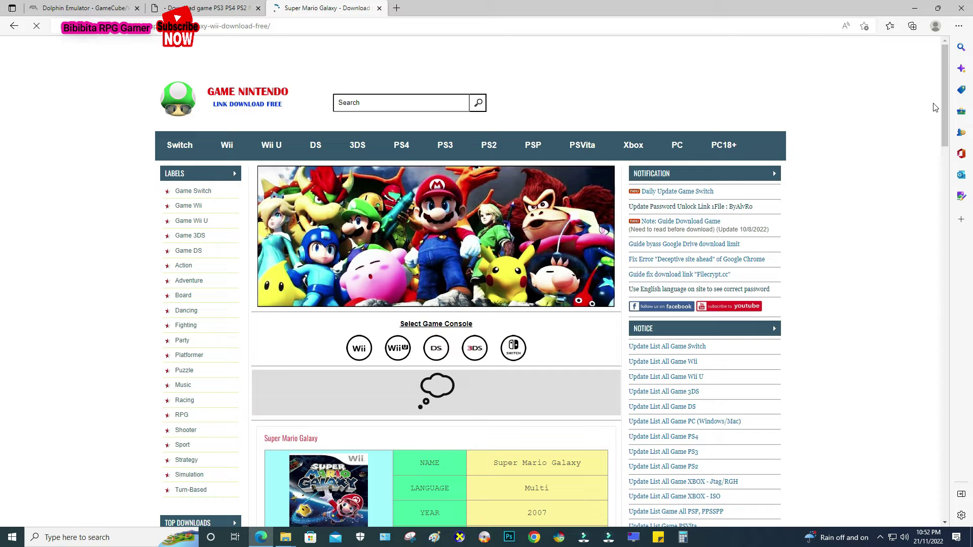
pyautogui.moveTo(941, 99); pyautogui.dragTo(906, 172)
pyautogui.click(878, 172)
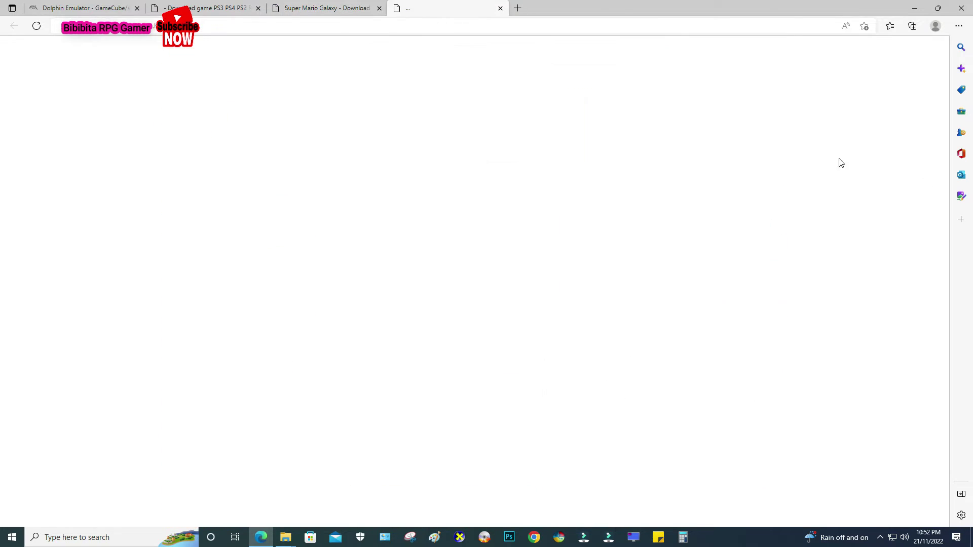
pyautogui.click(502, 9)
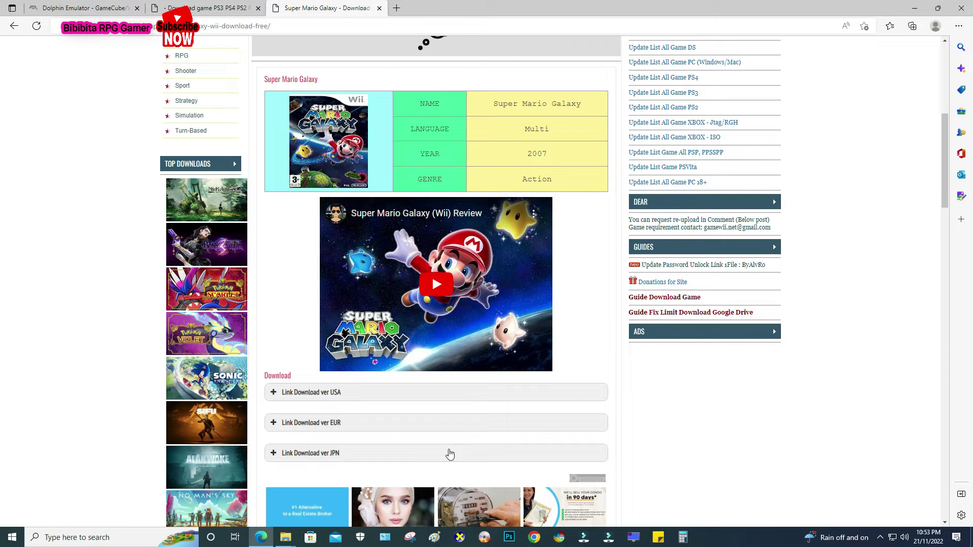
# Open the Super Mario Galaxy (Europe) archive from the WII Games folder in WinRAR and move its window aside.
pyautogui.click(292, 533)
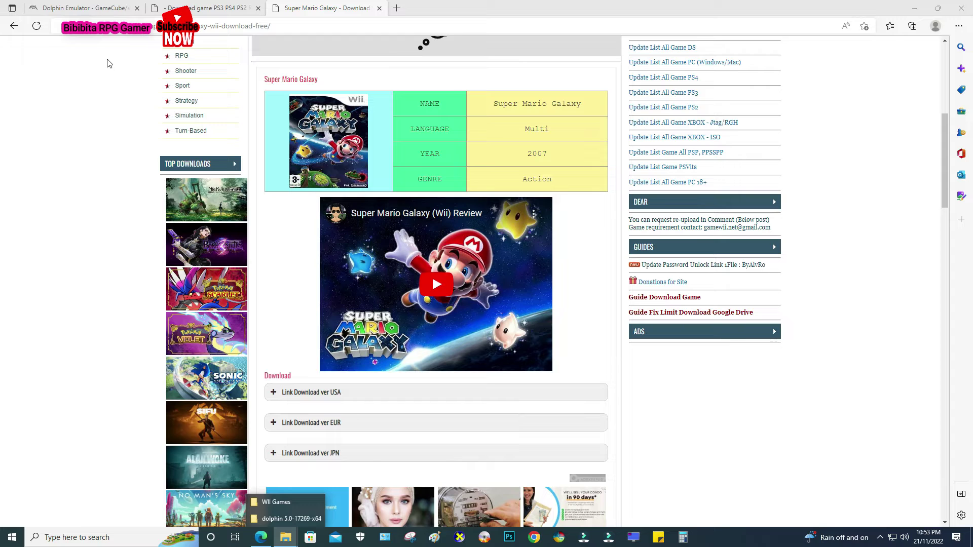
pyautogui.click(277, 502)
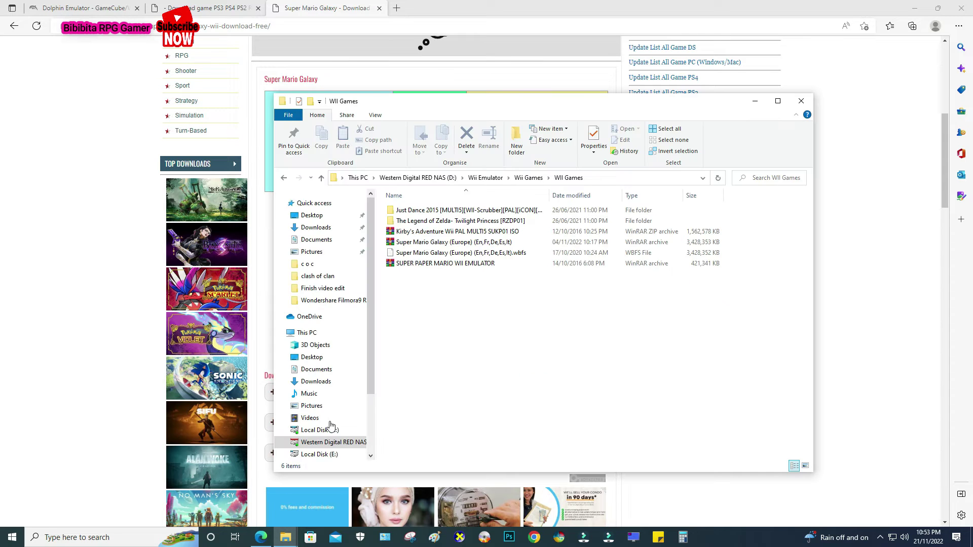
pyautogui.doubleClick(448, 242)
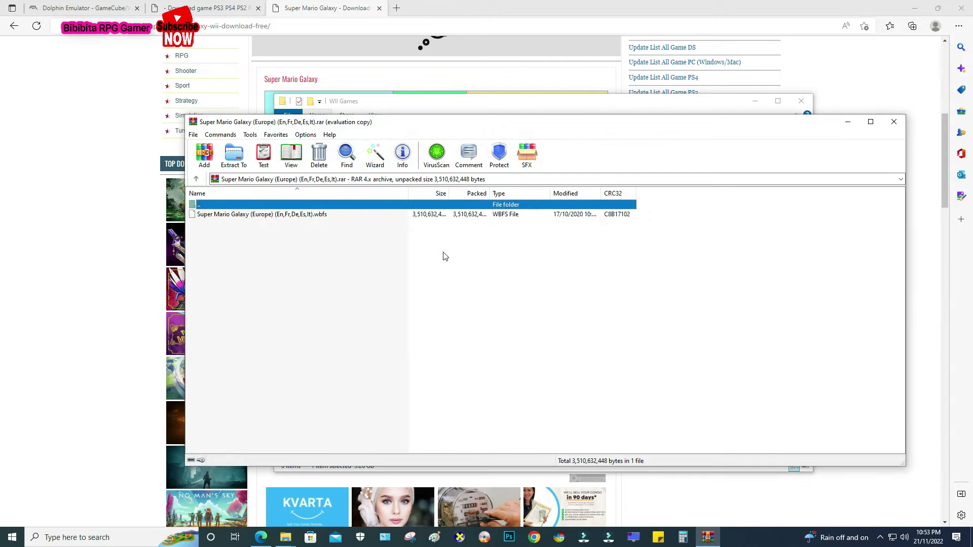
pyautogui.moveTo(377, 130); pyautogui.dragTo(744, 171)
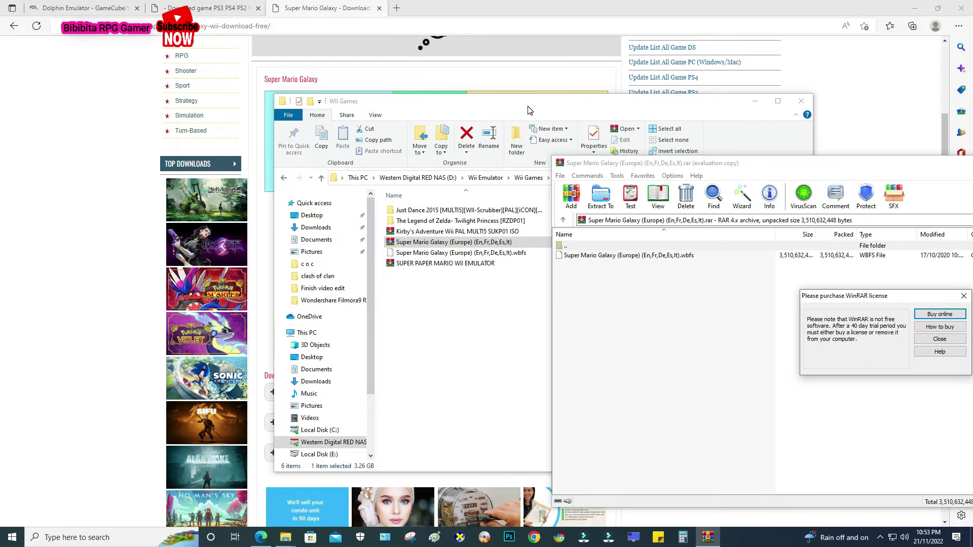
# Open the Games Wii folder inside dolphin 5.0-17269-x64 beside the Super Mario Galaxy archive and dismiss the WinRAR license notice.
pyautogui.click(529, 111)
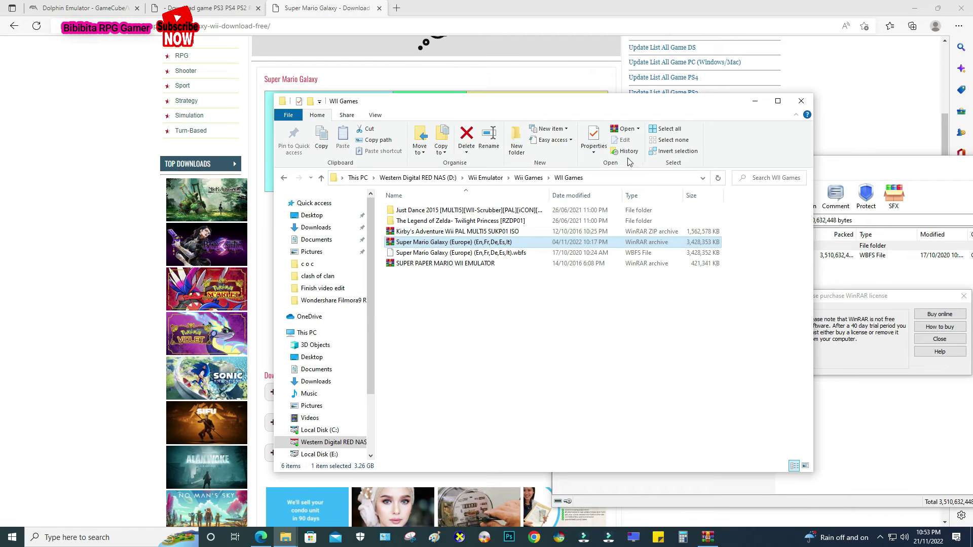
pyautogui.click(291, 536)
pyautogui.click(283, 518)
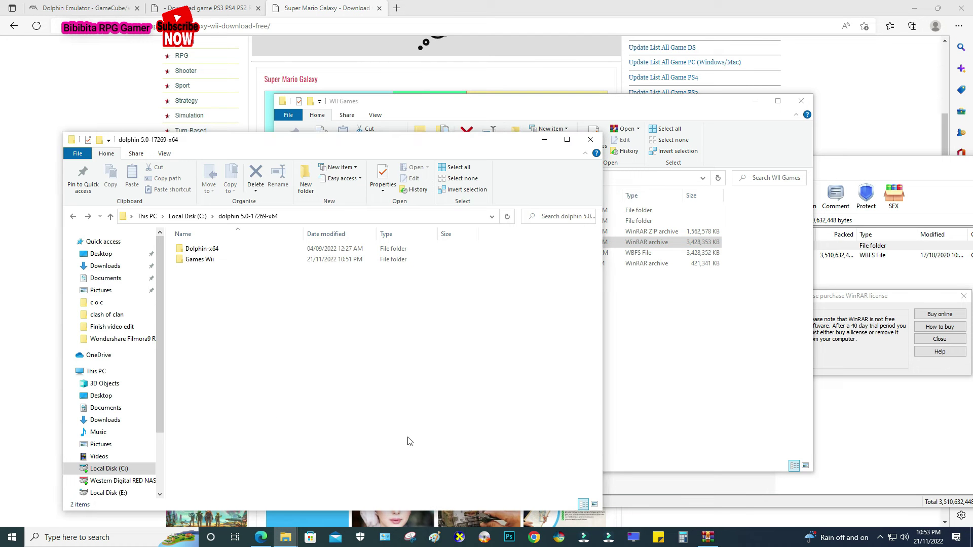
pyautogui.click(329, 262)
pyautogui.doubleClick(329, 264)
pyautogui.click(922, 414)
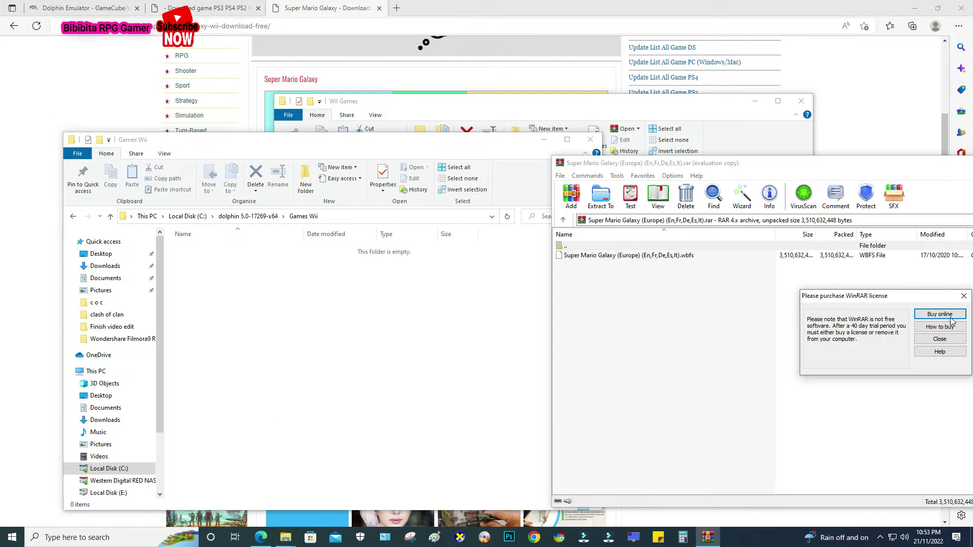
pyautogui.click(964, 295)
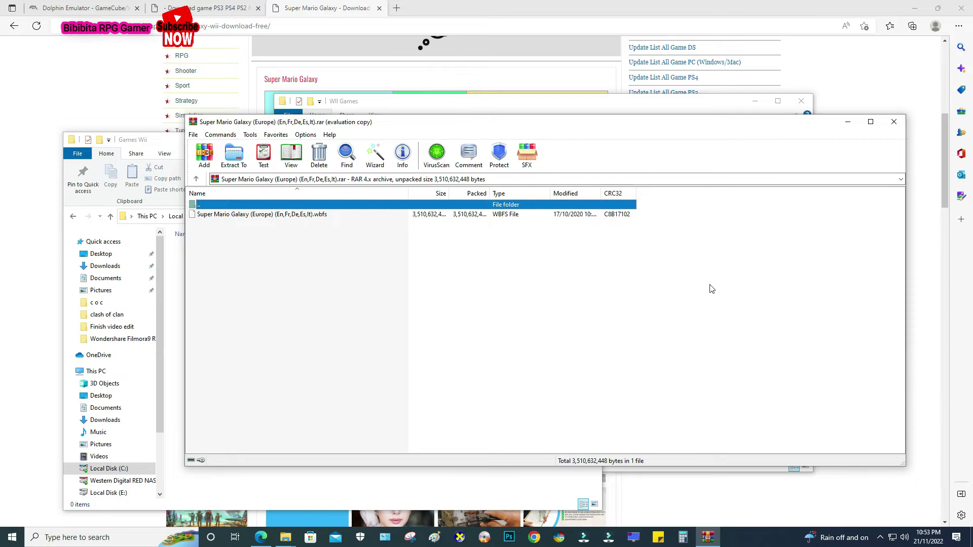
# Extract Super Mario Galaxy (Europe) (En,Fr,De,Es,It).wbfs from the WinRAR archive into the Games Wii folder.
pyautogui.moveTo(441, 122); pyautogui.dragTo(729, 151)
pyautogui.click(536, 246)
pyautogui.moveTo(536, 246); pyautogui.dragTo(326, 330)
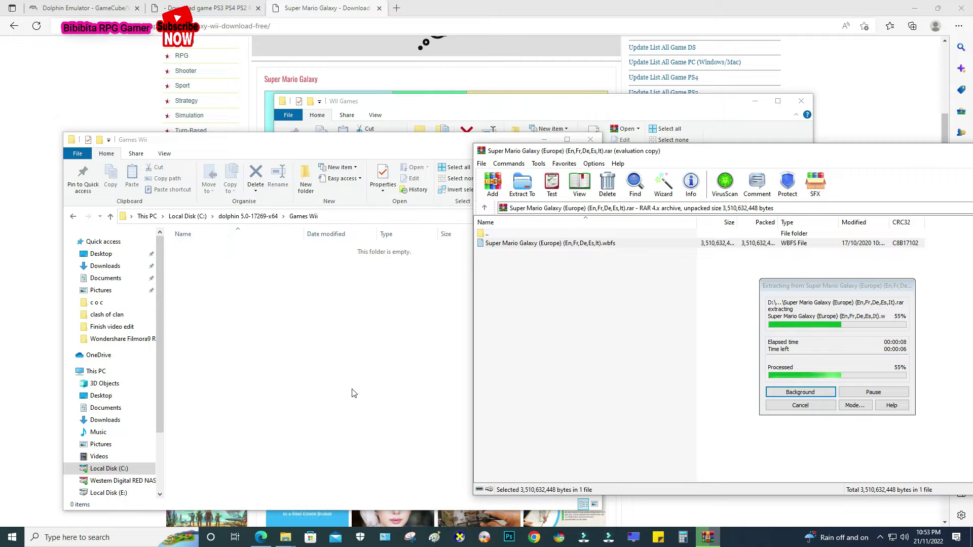
# Close the WII Games source folder and return the maximized Games Wii window to the dolphin 5.0-17269-x64 folder.
pyautogui.click(462, 138)
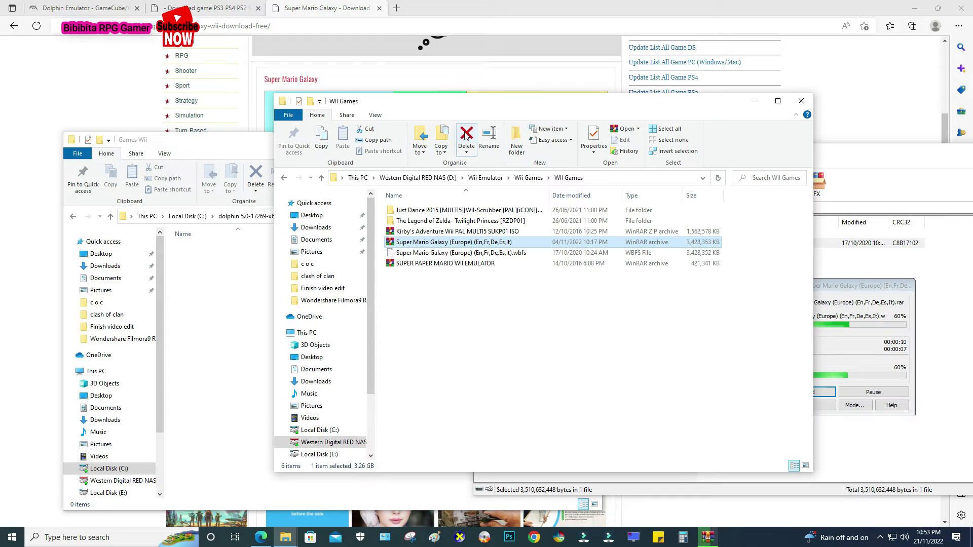
pyautogui.click(801, 101)
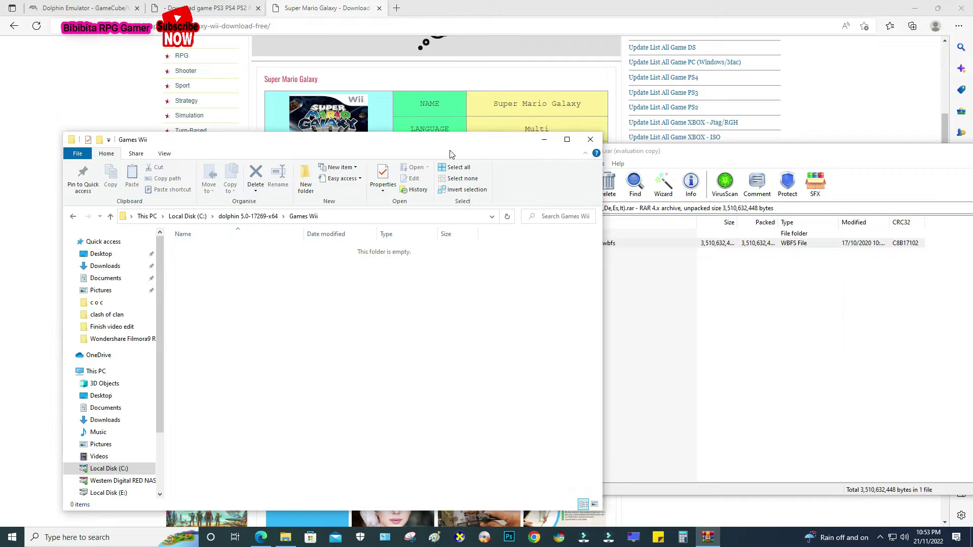
pyautogui.press('super+Up')
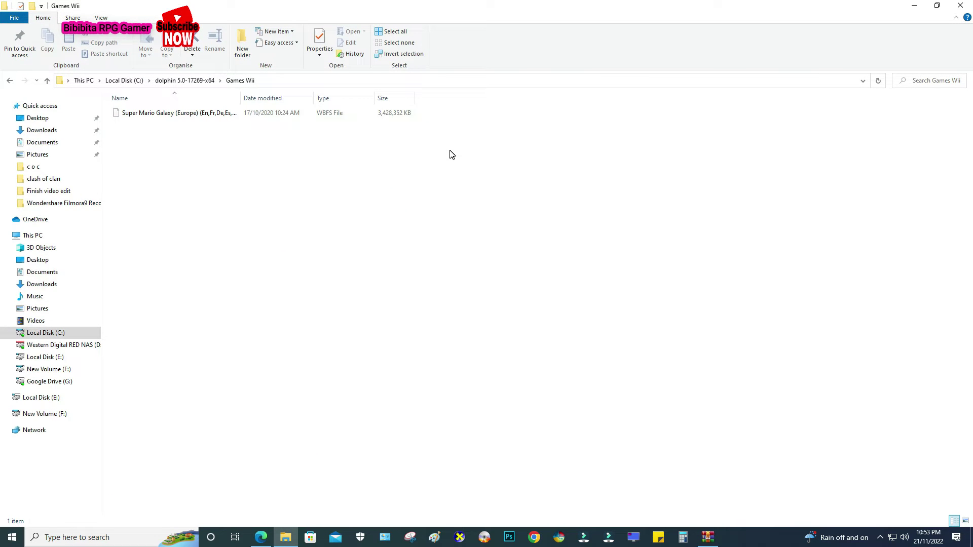
pyautogui.click(9, 80)
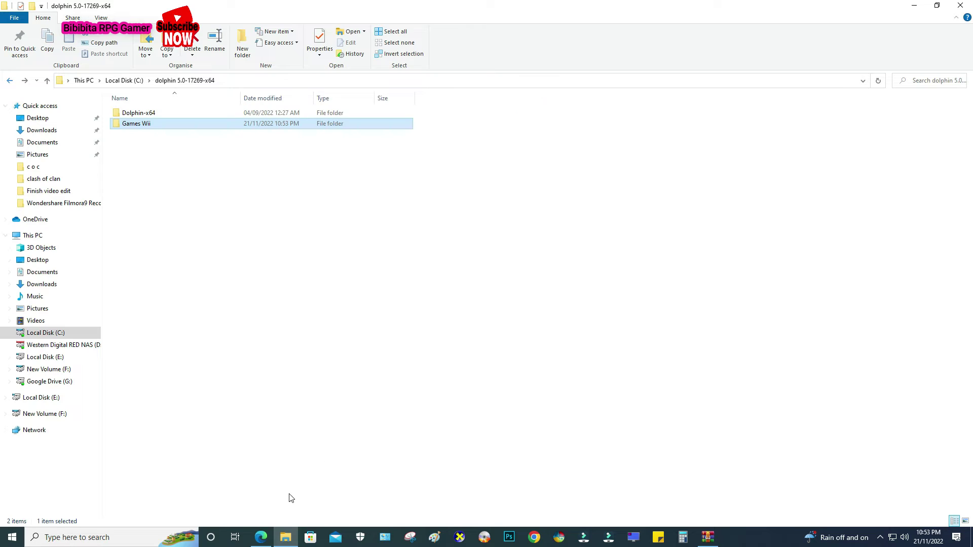
# Close the two game download site tabs in the browser, keeping the Dolphin Emulator page.
pyautogui.click(260, 538)
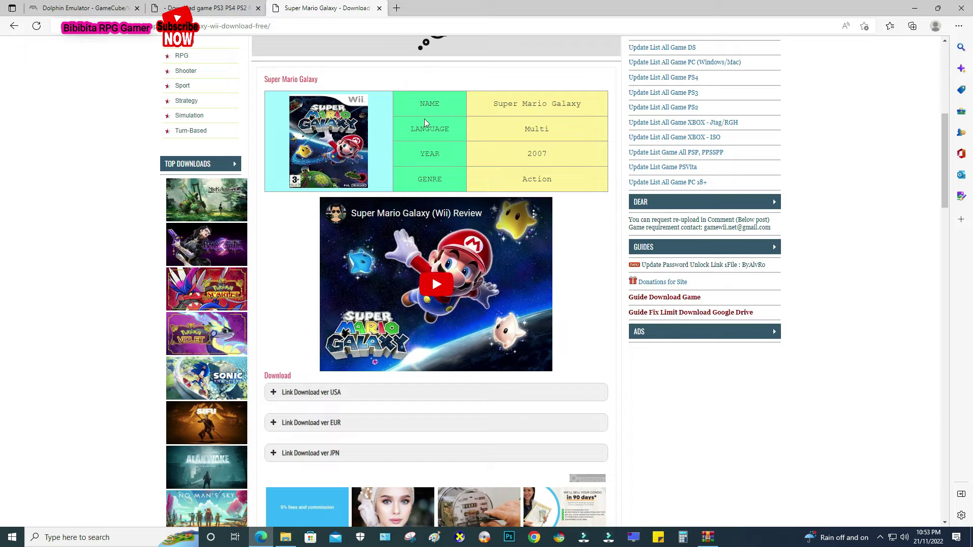
pyautogui.click(258, 8)
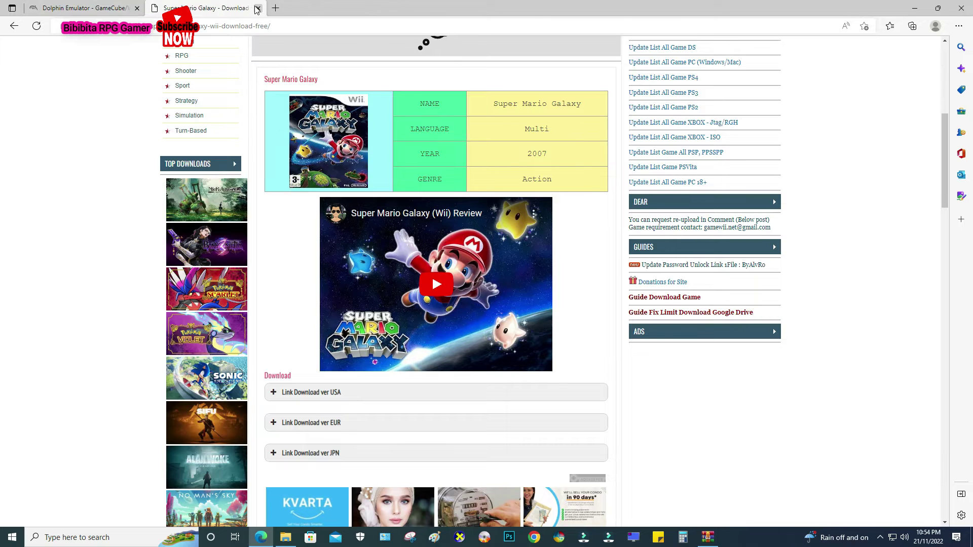
pyautogui.click(258, 8)
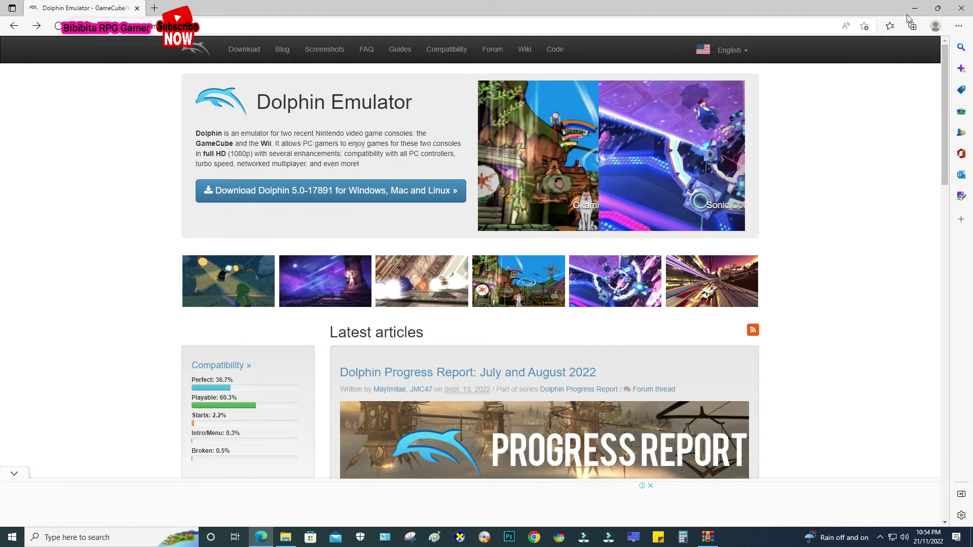
# Launch Dolphin from the Dolphin-x64 folder in File Explorer and maximize its window.
pyautogui.click(287, 537)
pyautogui.click(202, 114)
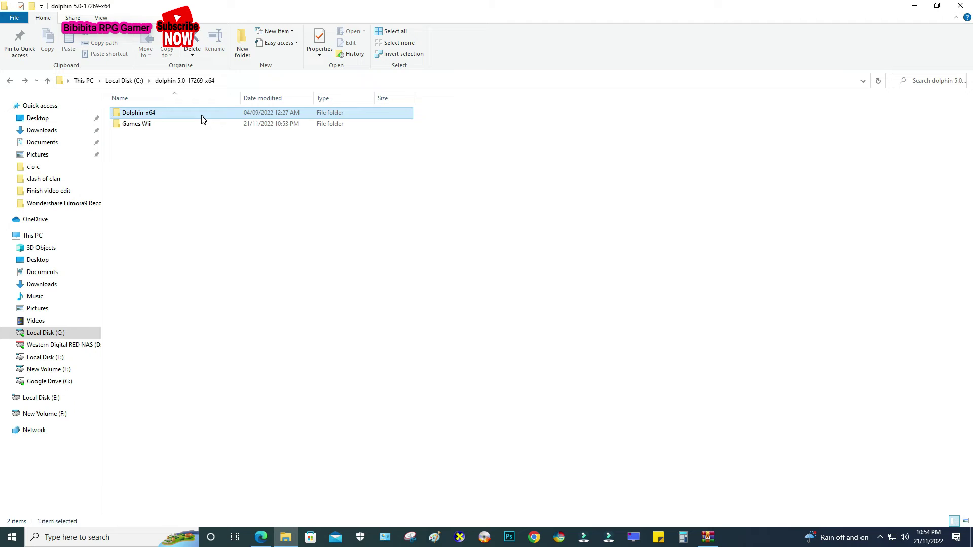
pyautogui.doubleClick(202, 115)
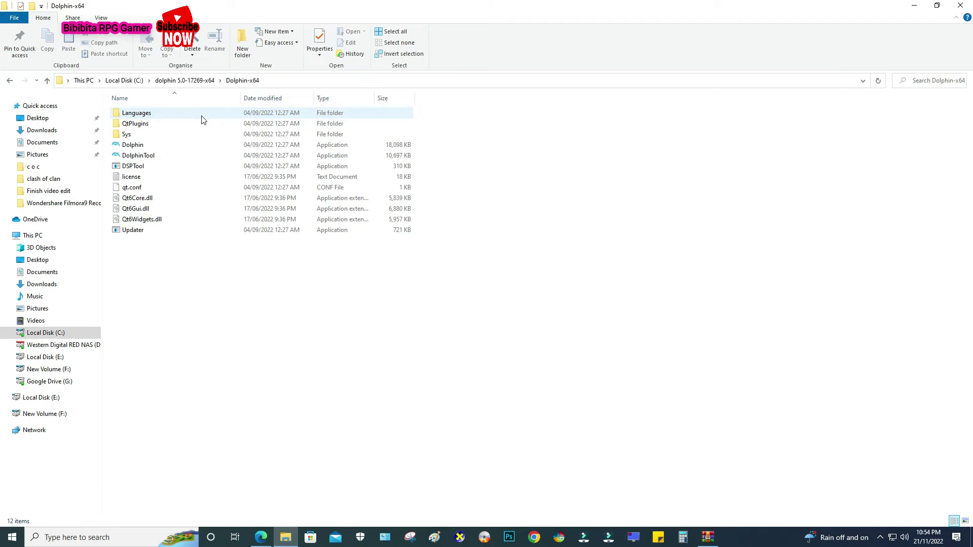
pyautogui.doubleClick(200, 147)
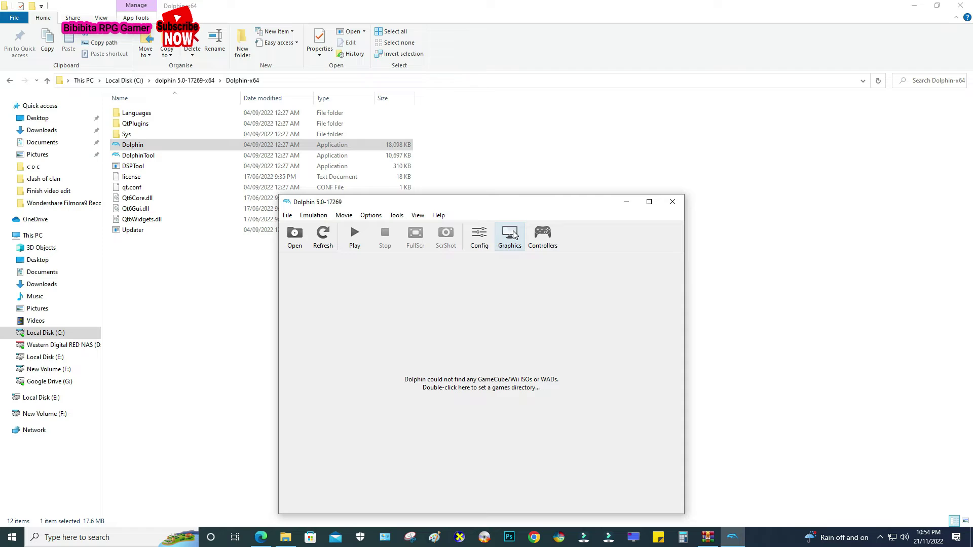
pyautogui.moveTo(513, 207); pyautogui.dragTo(580, 2)
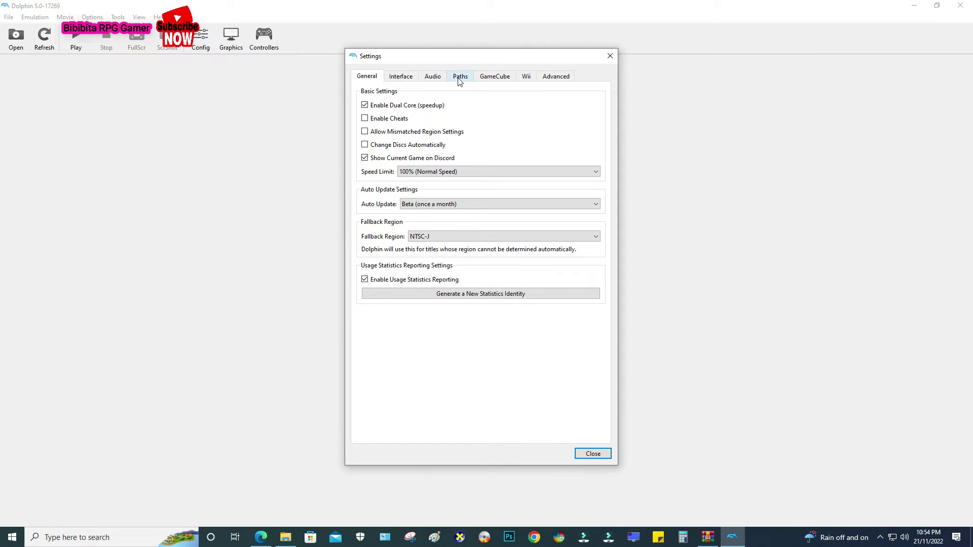
# Review the general settings and the graphics configuration in Dolphin, closing both without changes.
pyautogui.click(610, 56)
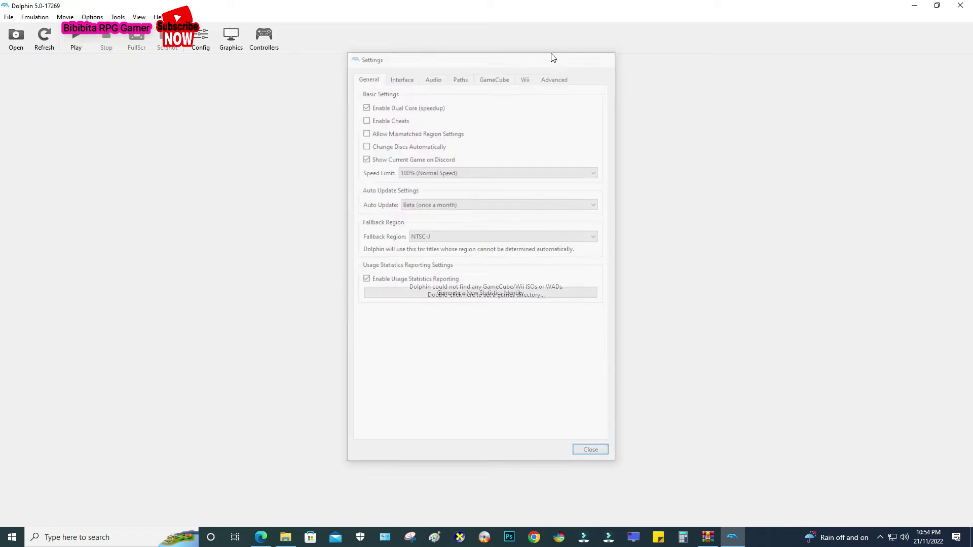
pyautogui.click(88, 18)
pyautogui.click(108, 45)
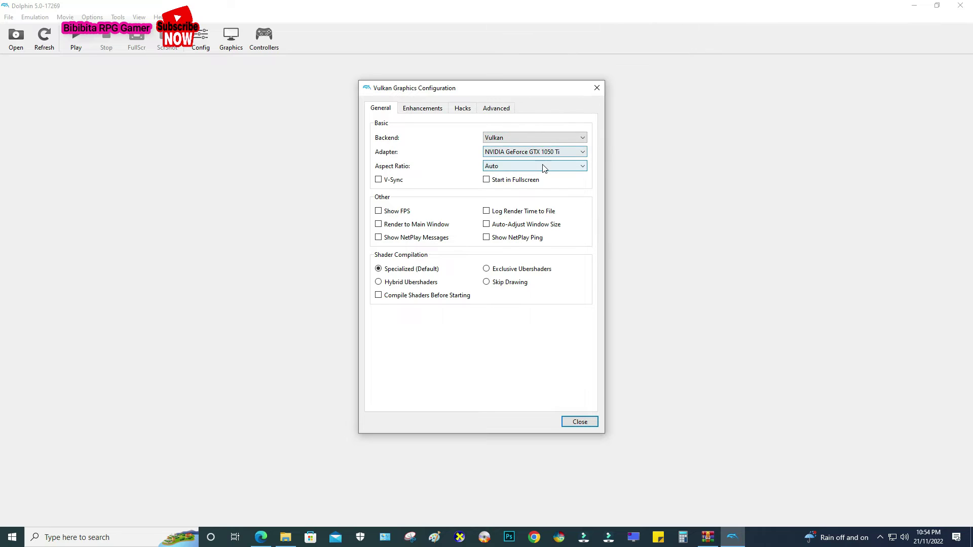
pyautogui.click(570, 422)
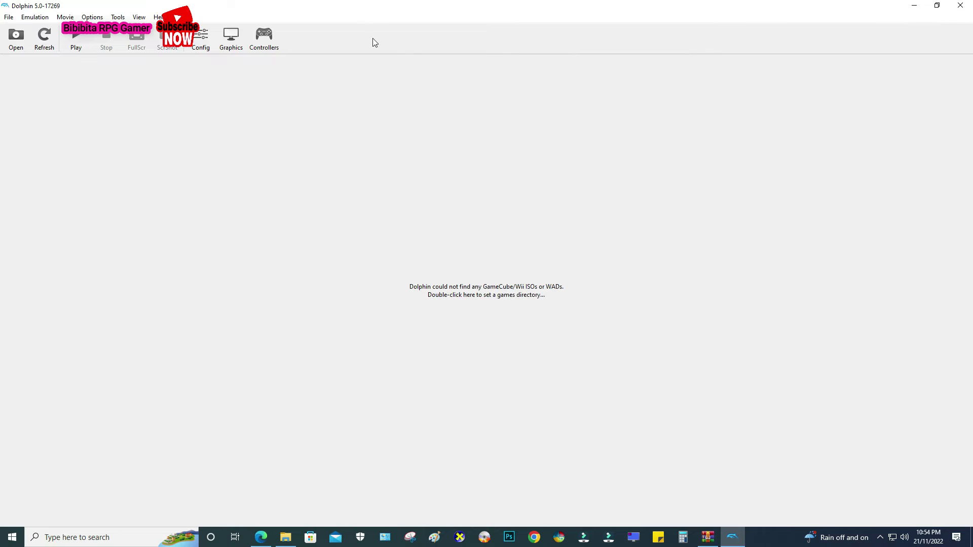
# Open the Super Mario Galaxy game file from the Games Wii folder in dolphin 5.0-17269-x64 on drive C: to start emulation.
pyautogui.click(16, 36)
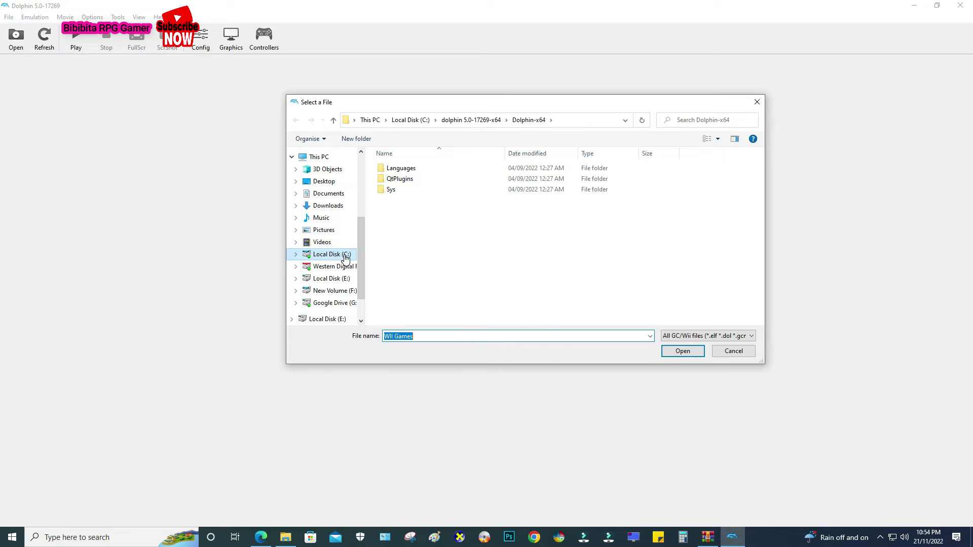
pyautogui.click(410, 120)
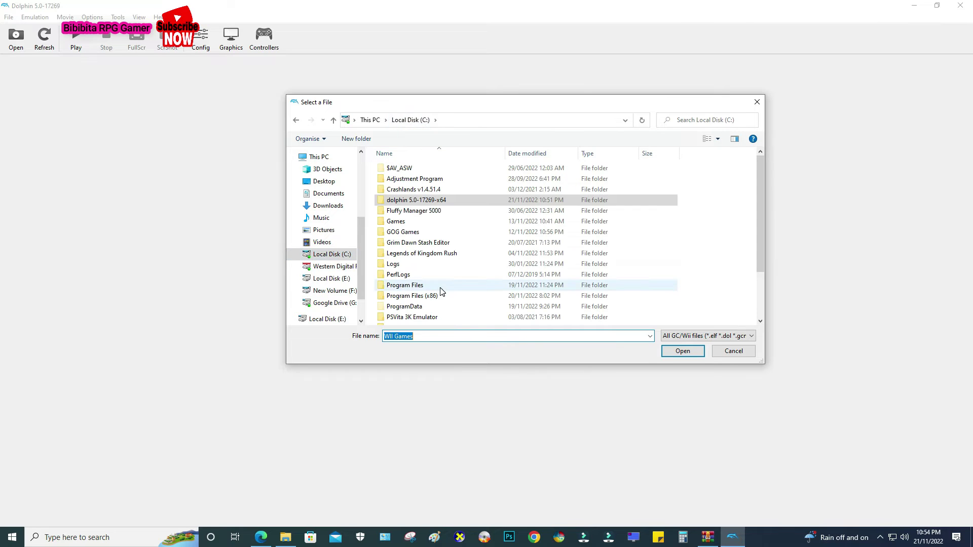
pyautogui.doubleClick(463, 200)
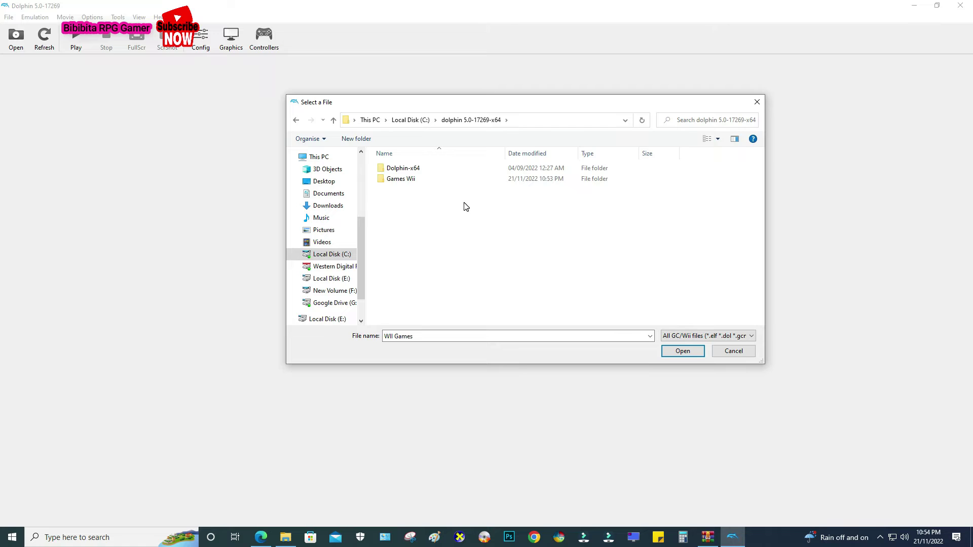
pyautogui.doubleClick(443, 180)
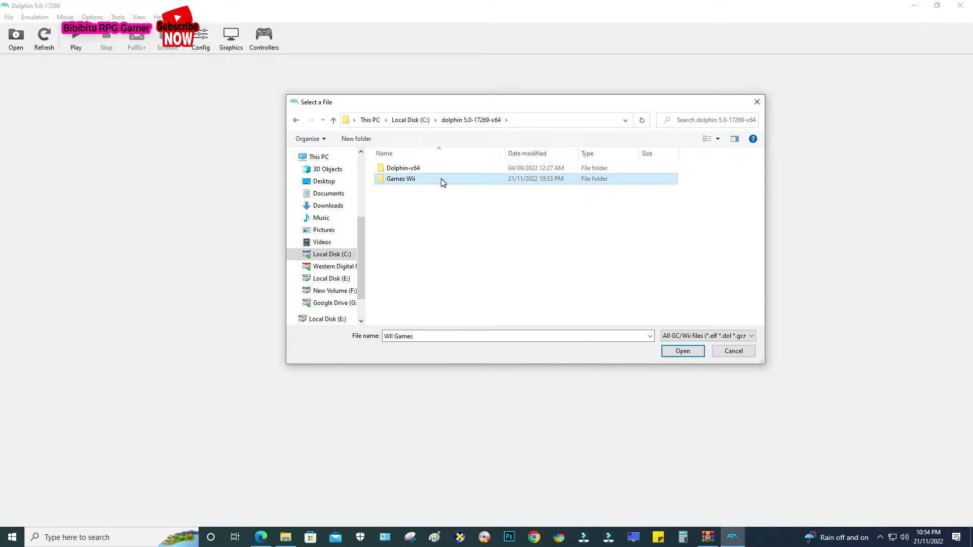
pyautogui.doubleClick(441, 169)
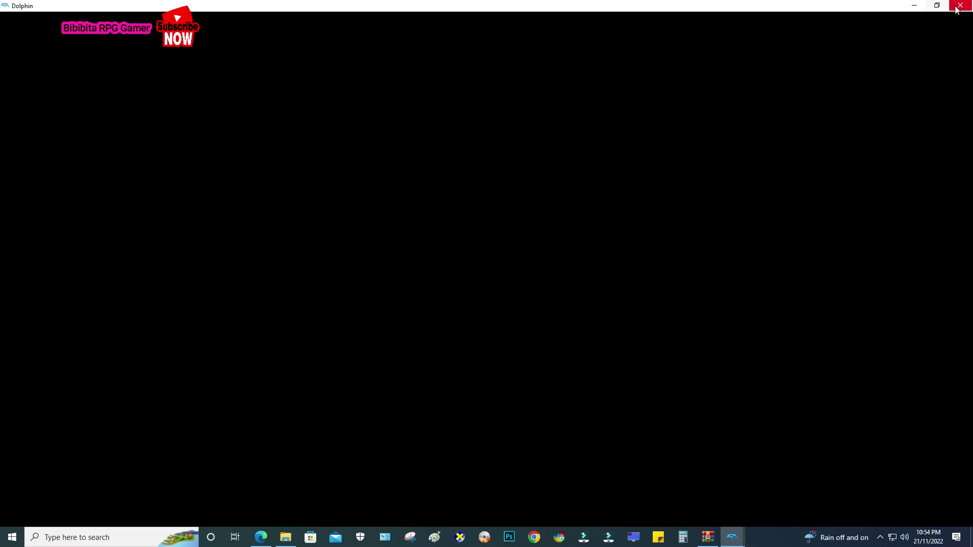
# Stop the Super Mario Galaxy emulation, forcing the stop while its shutdown is in progress.
pyautogui.click(959, 6)
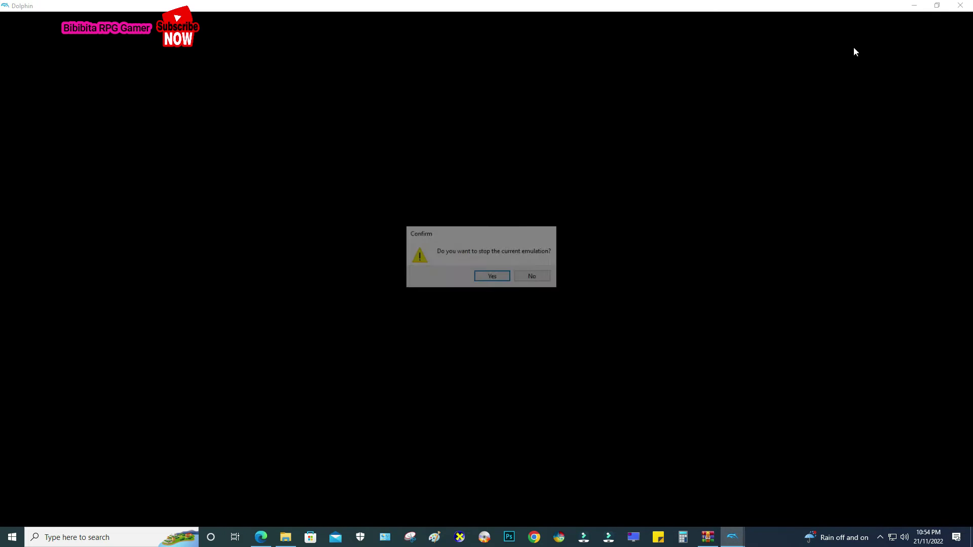
pyautogui.click(506, 275)
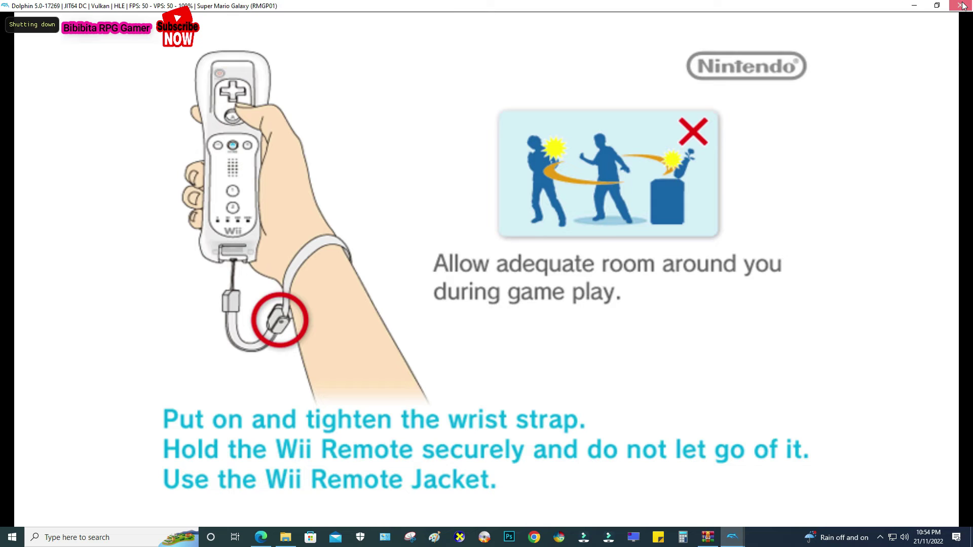
pyautogui.click(960, 5)
pyautogui.click(559, 279)
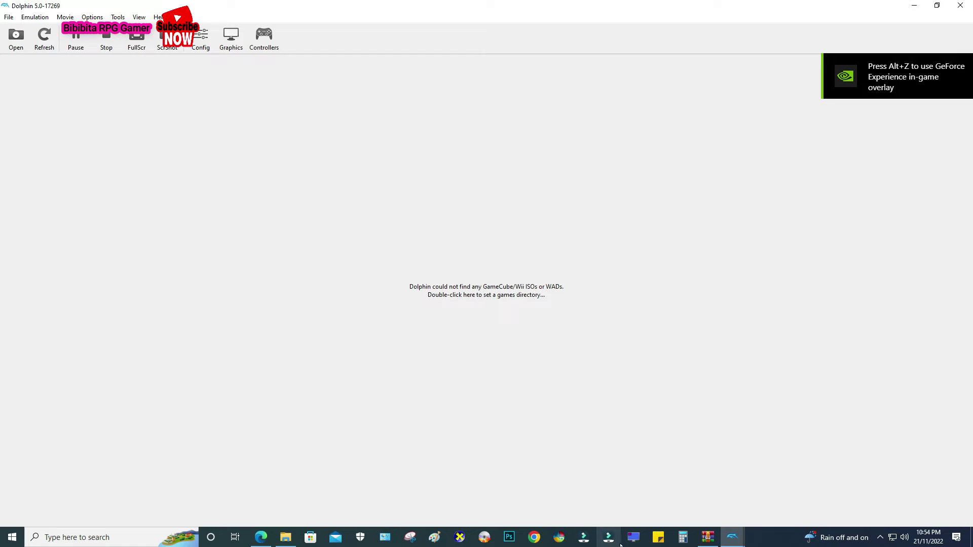
pyautogui.click(740, 539)
pyautogui.click(741, 519)
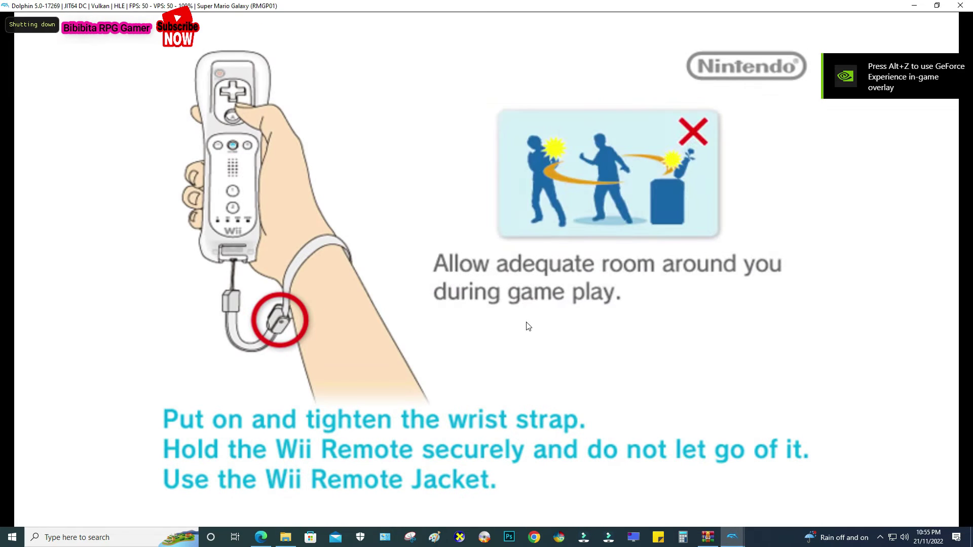
pyautogui.click(960, 6)
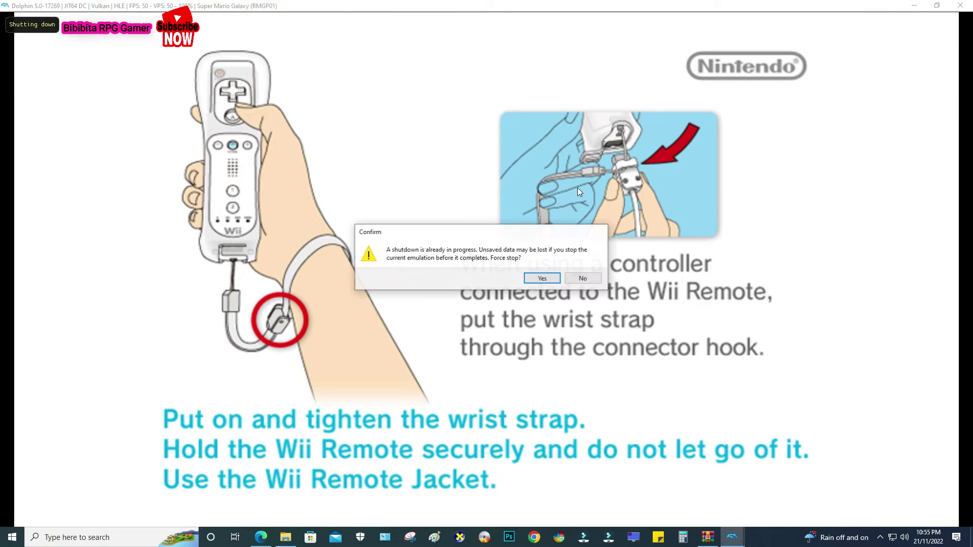
pyautogui.click(547, 282)
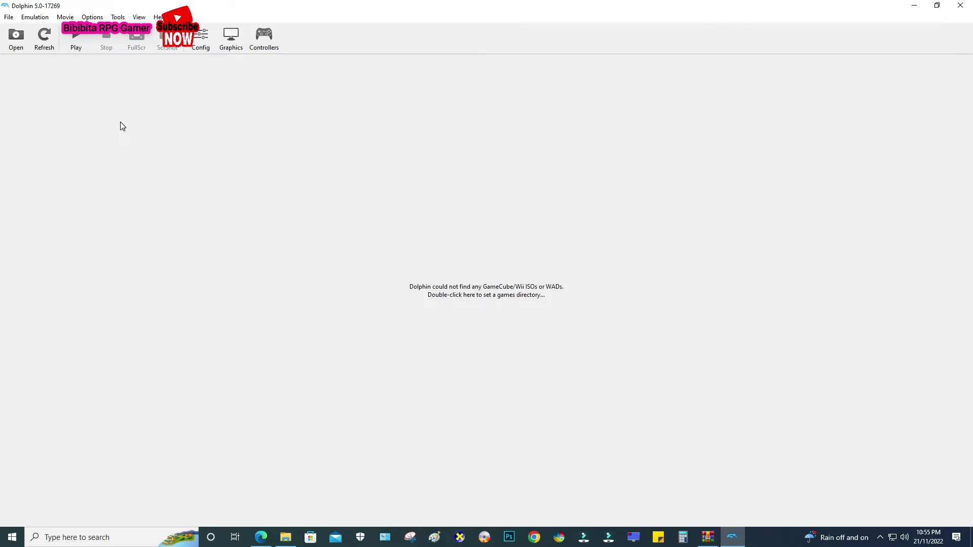
pyautogui.click(8, 17)
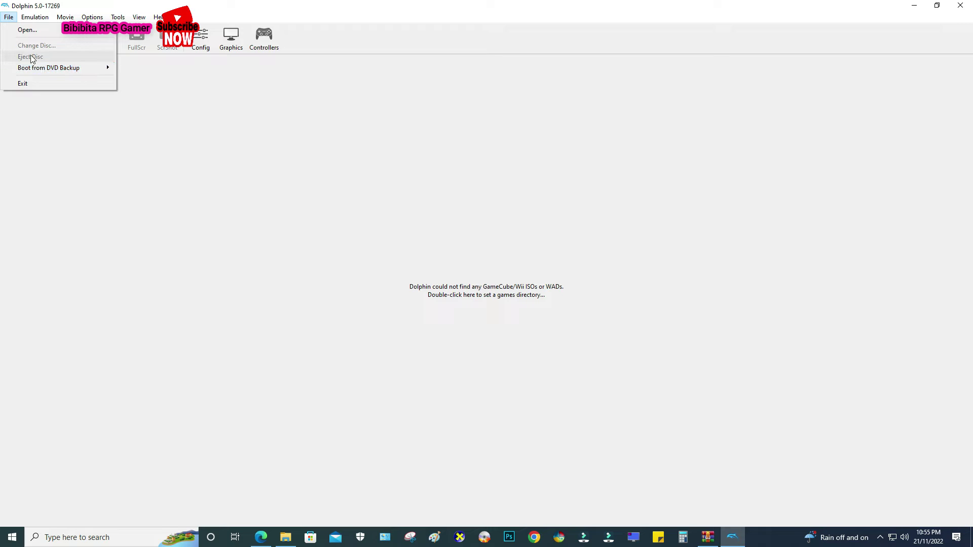
pyautogui.click(31, 114)
pyautogui.click(35, 18)
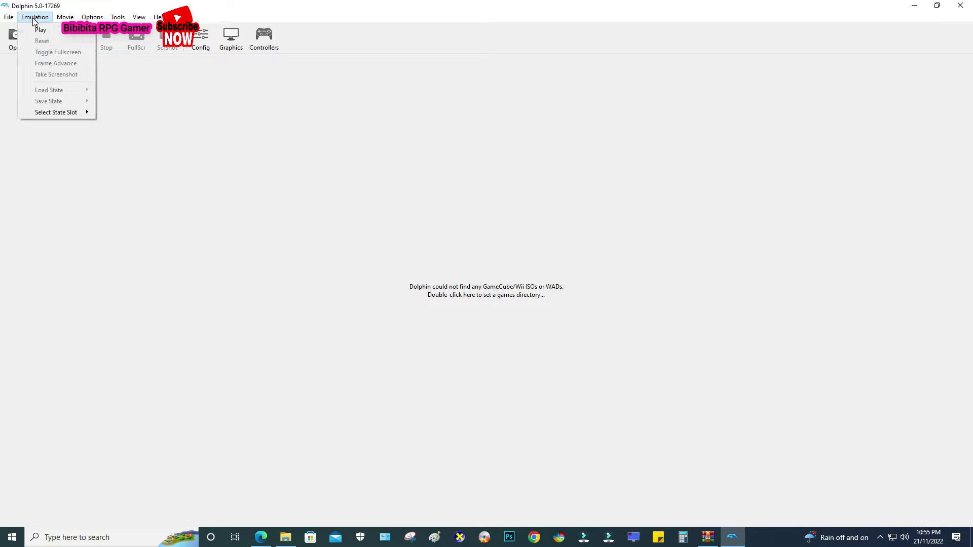
pyautogui.moveTo(57, 114)
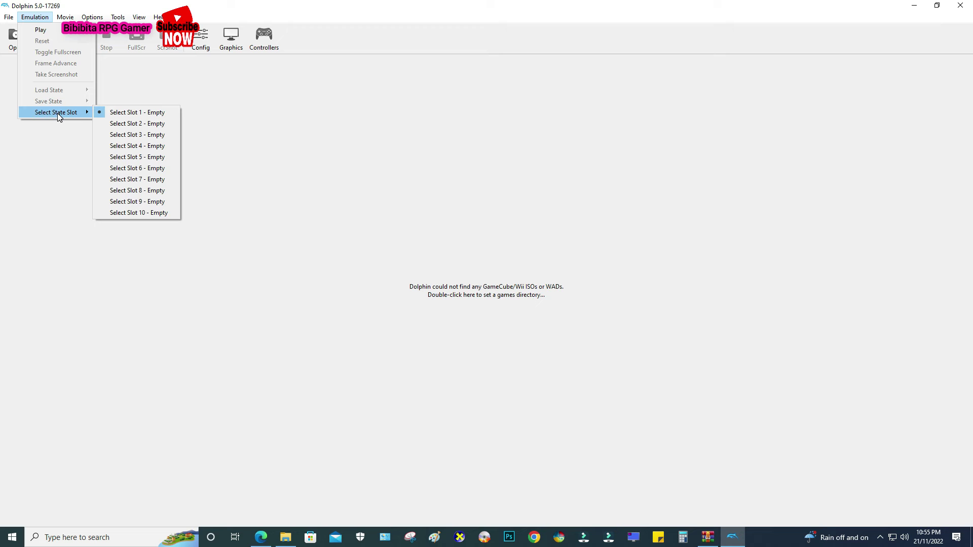
pyautogui.click(113, 113)
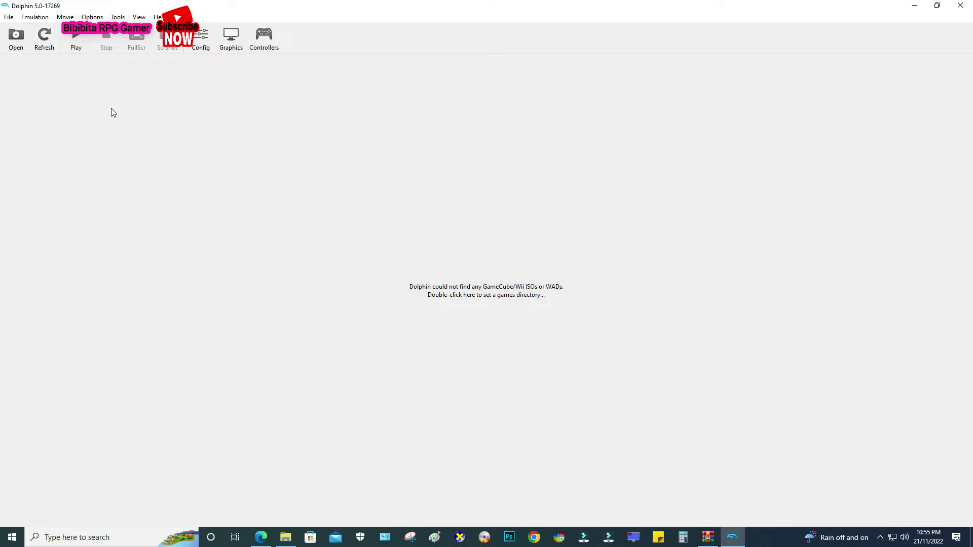
pyautogui.click(9, 18)
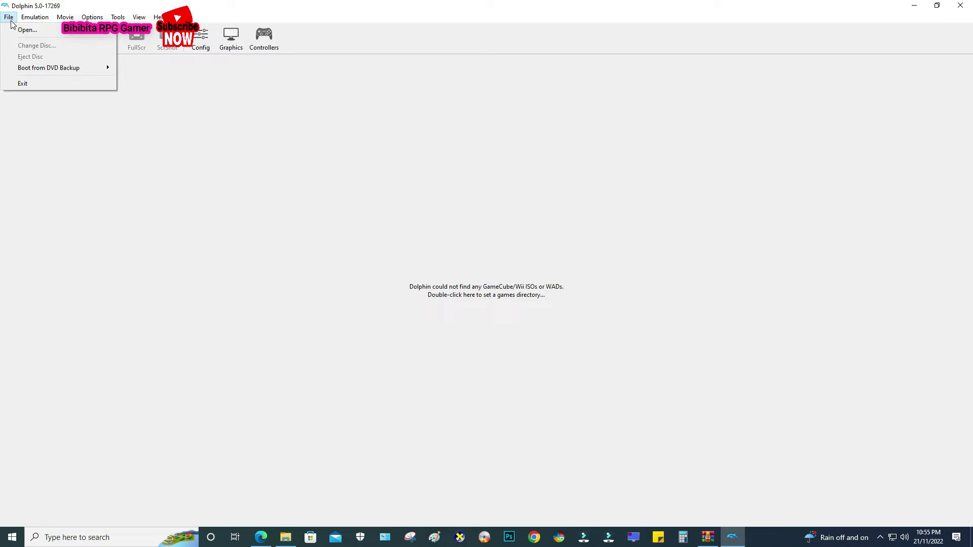
# Open the Super Mario Galaxy file from the Games Wii folder to start emulation, and stop the emulation.
pyautogui.click(23, 30)
pyautogui.doubleClick(434, 167)
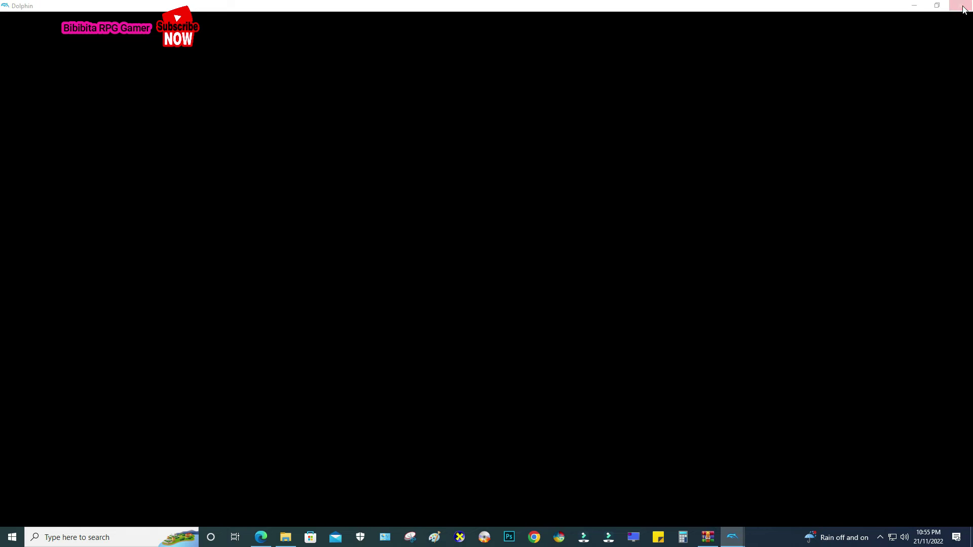
pyautogui.click(963, 9)
pyautogui.click(512, 273)
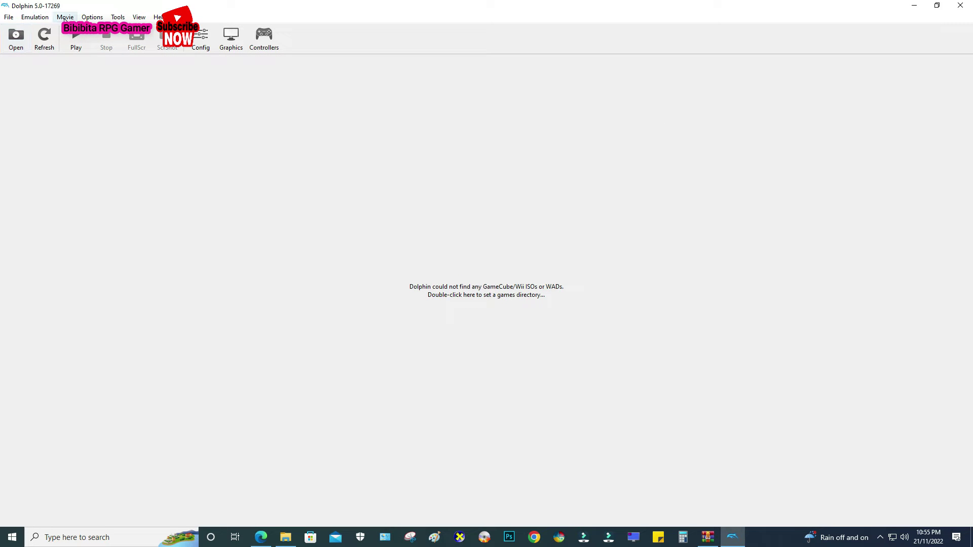
# Use the Play command to start the Super Mario Galaxy file from the Games Wii folder, and stop the emulation.
pyautogui.click(35, 18)
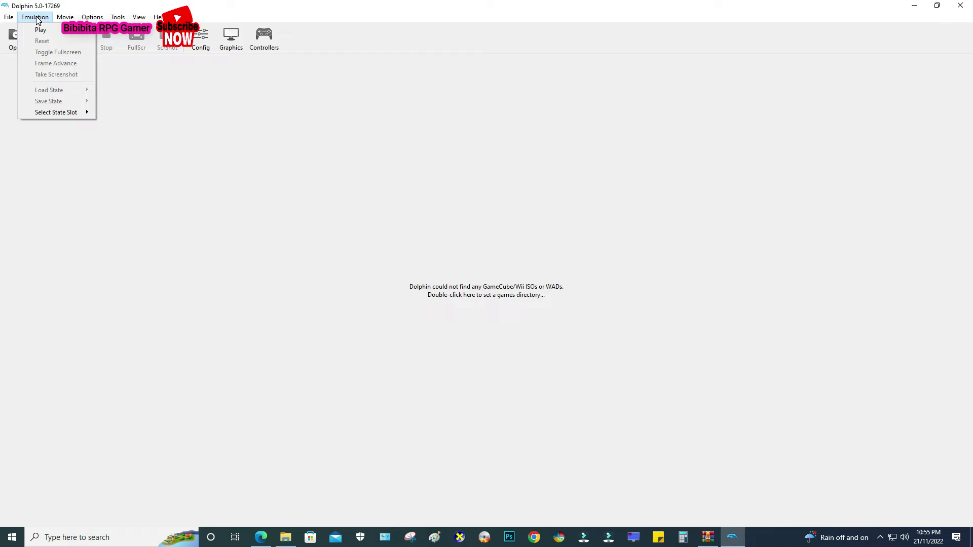
pyautogui.click(157, 124)
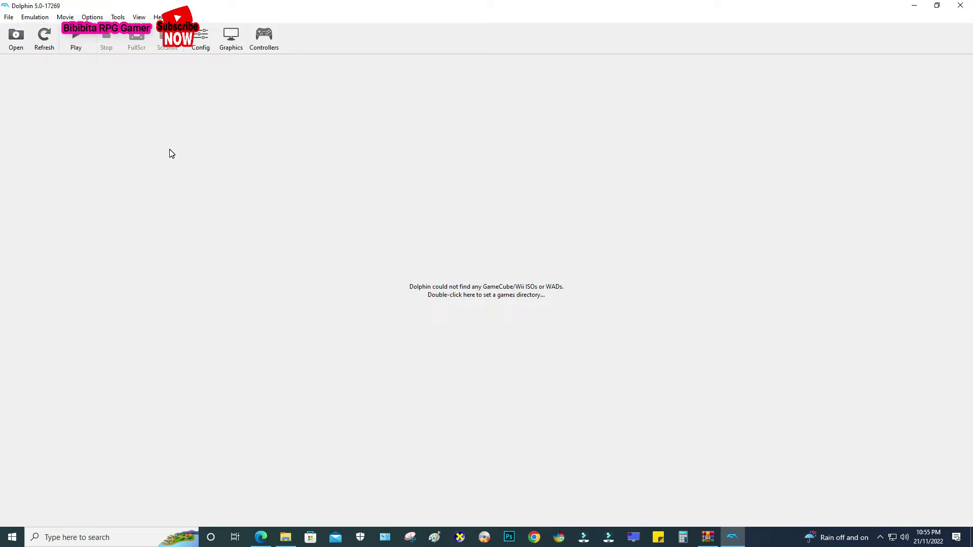
pyautogui.click(72, 40)
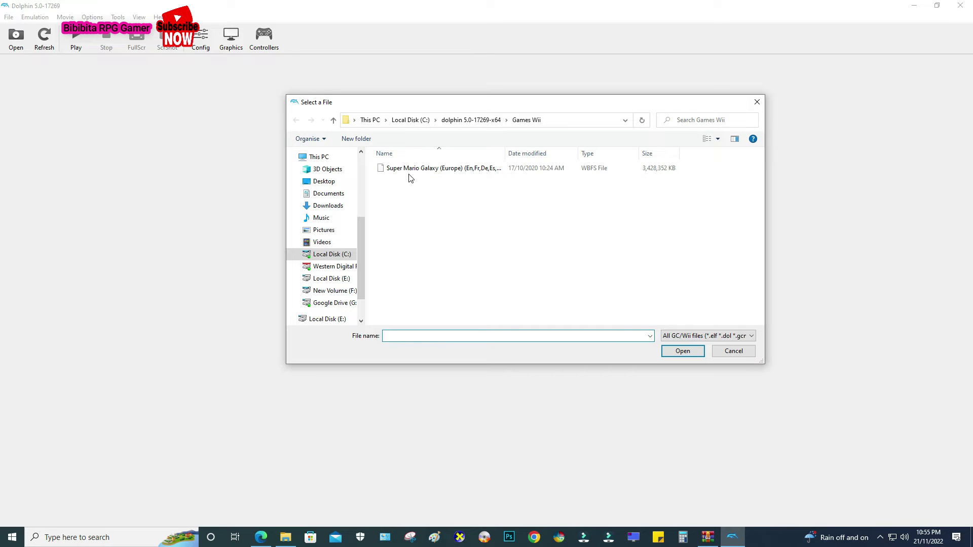
pyautogui.doubleClick(410, 168)
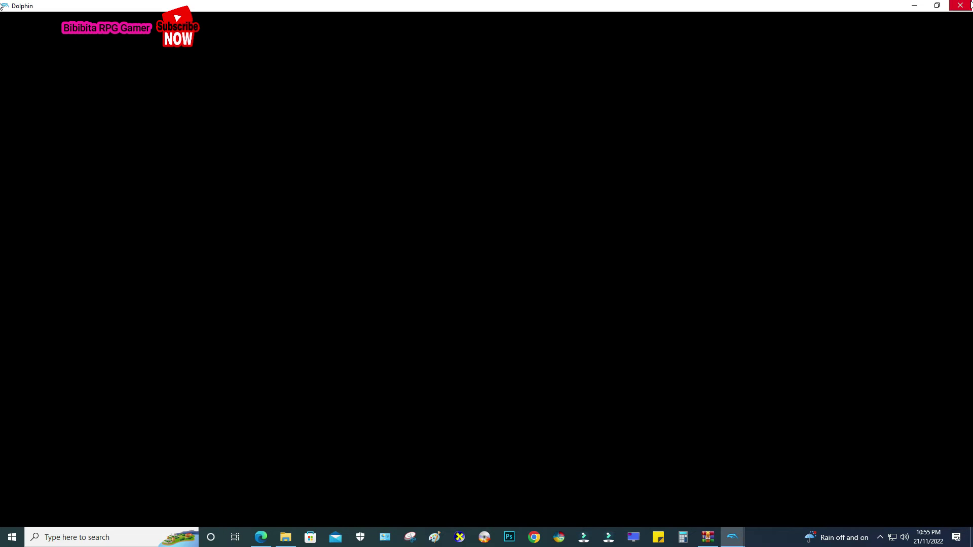
pyautogui.press('Escape')
pyautogui.click(497, 278)
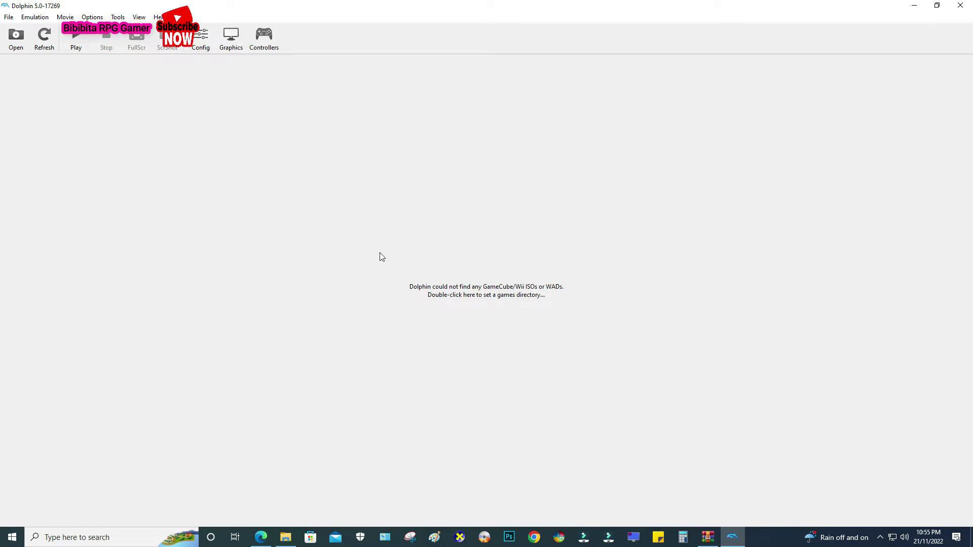
# Set the games directory to the Games Wii folder inside dolphin 5.0-17269-x64 on drive C:.
pyautogui.doubleClick(434, 294)
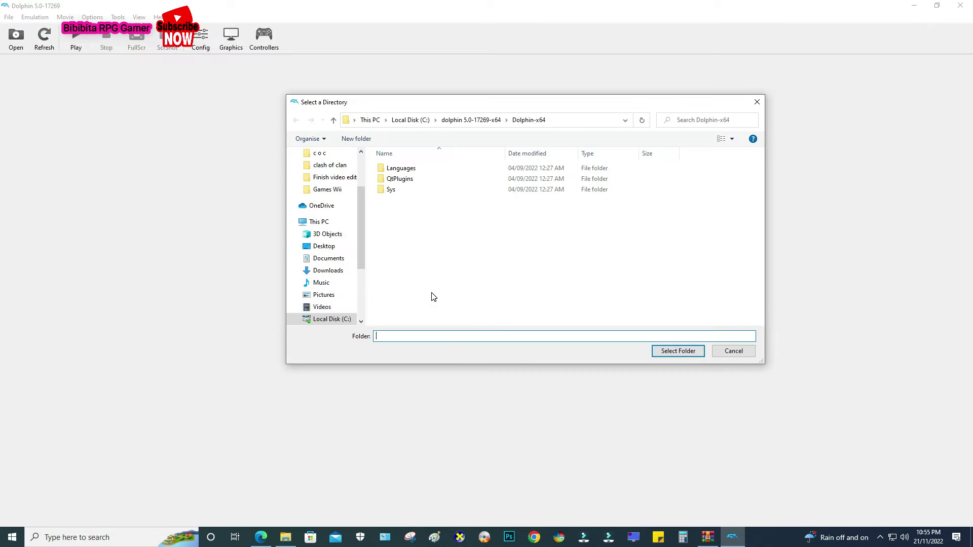
pyautogui.click(350, 321)
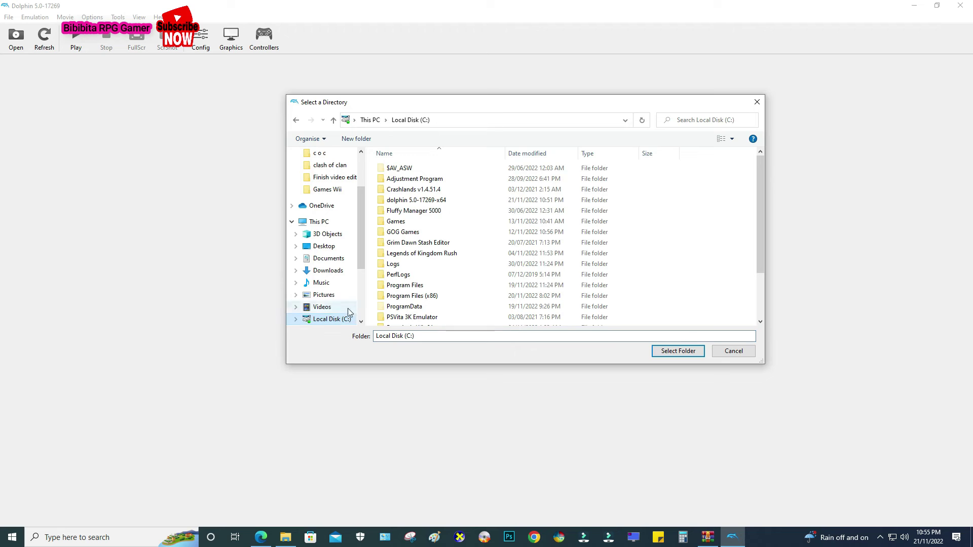
pyautogui.doubleClick(416, 201)
pyautogui.doubleClick(417, 176)
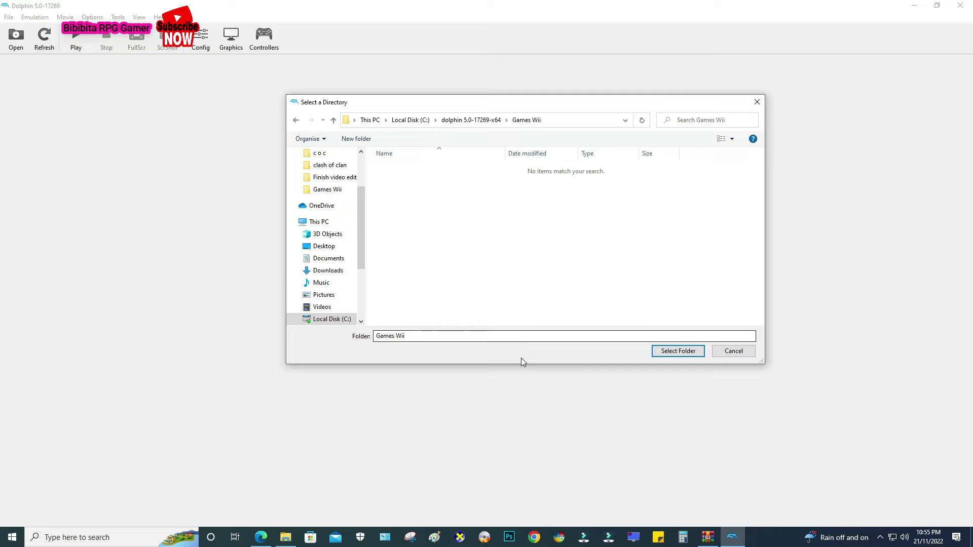
pyautogui.click(678, 358)
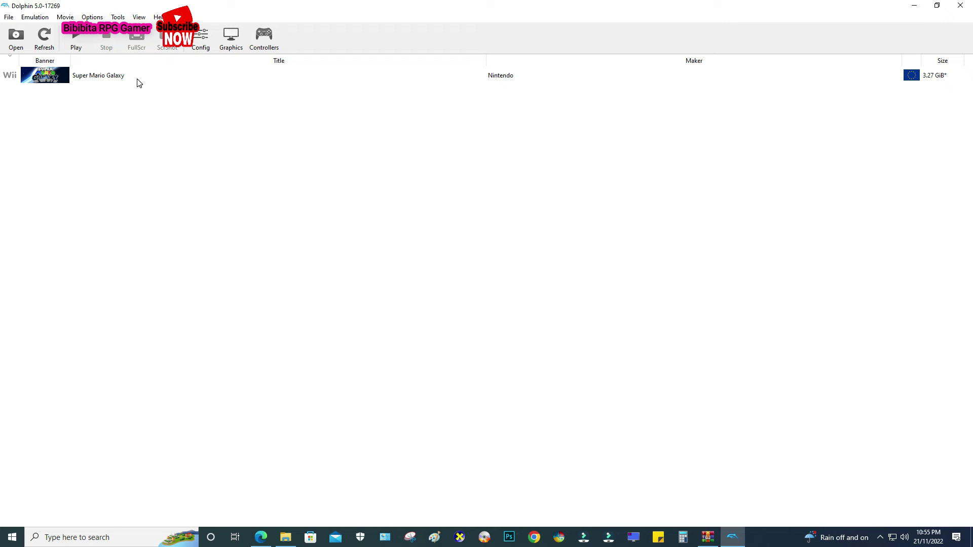
pyautogui.click(139, 82)
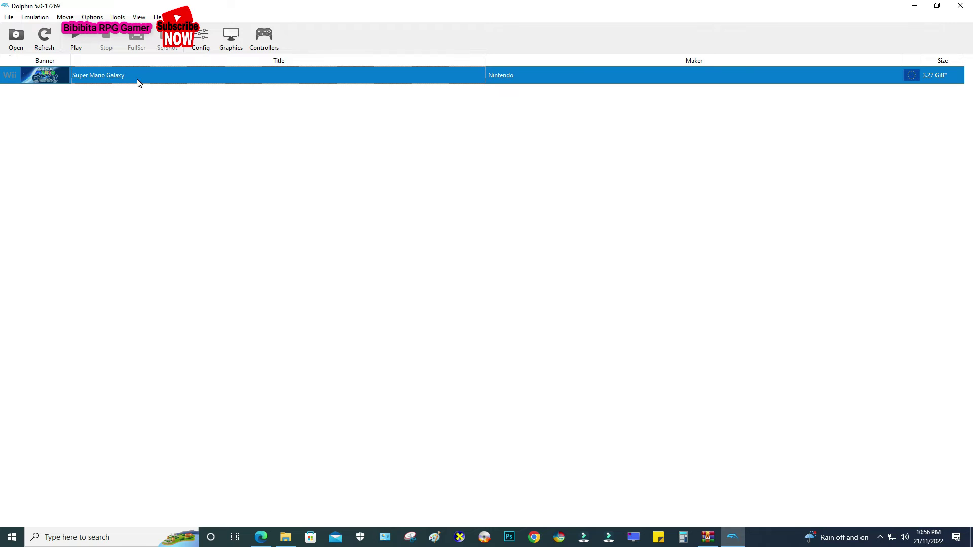
pyautogui.click(89, 97)
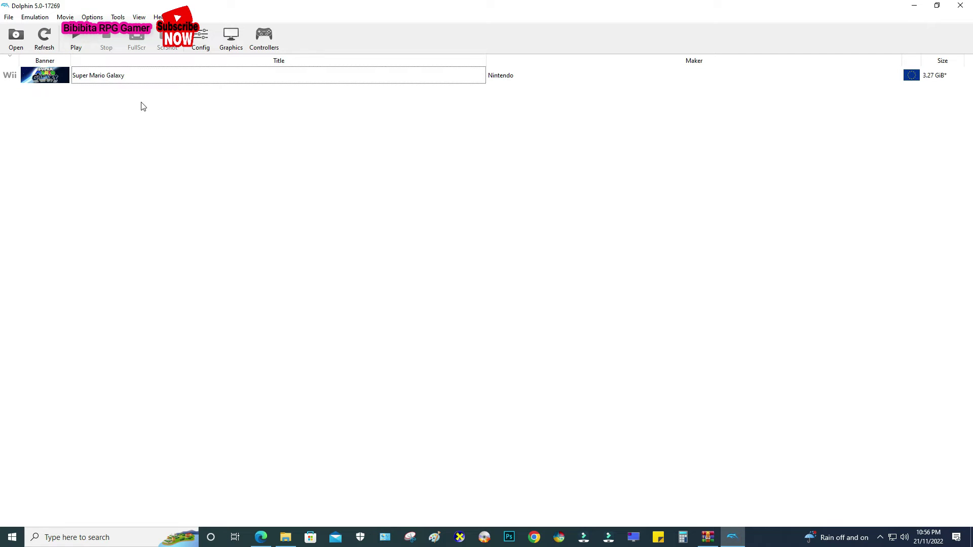
# Reset the GameCube controller at Port 1 to its default mapping for DInput/0/Keyboard Mouse.
pyautogui.click(264, 38)
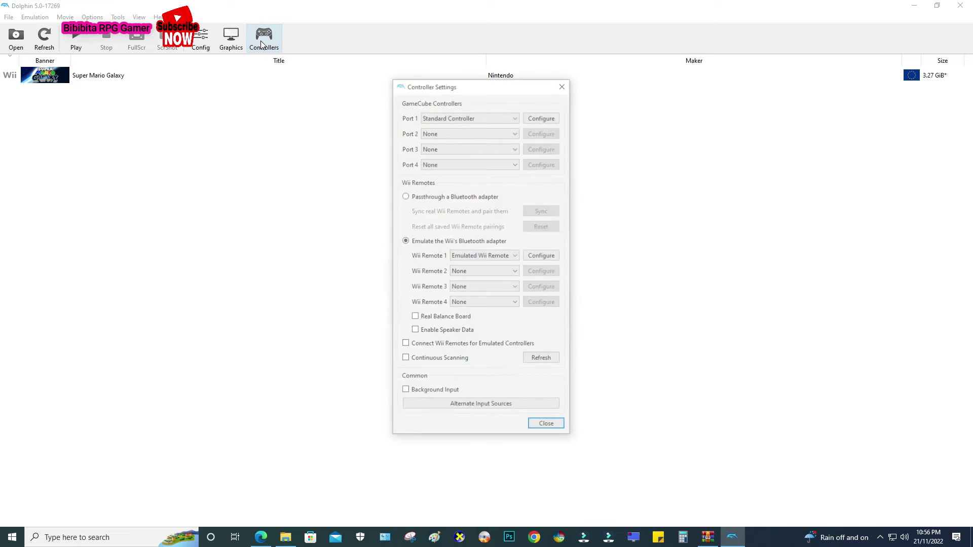
pyautogui.click(549, 121)
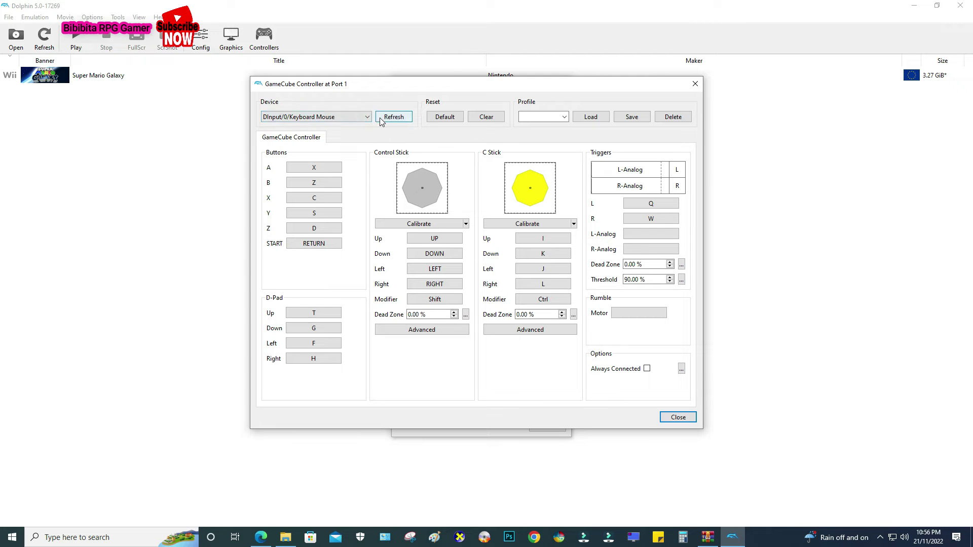
pyautogui.click(454, 121)
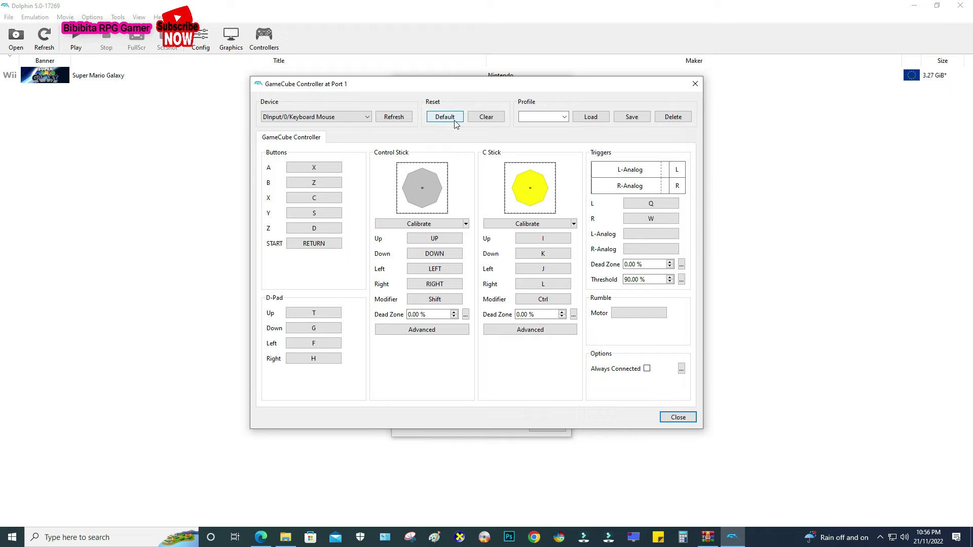
pyautogui.press('Escape')
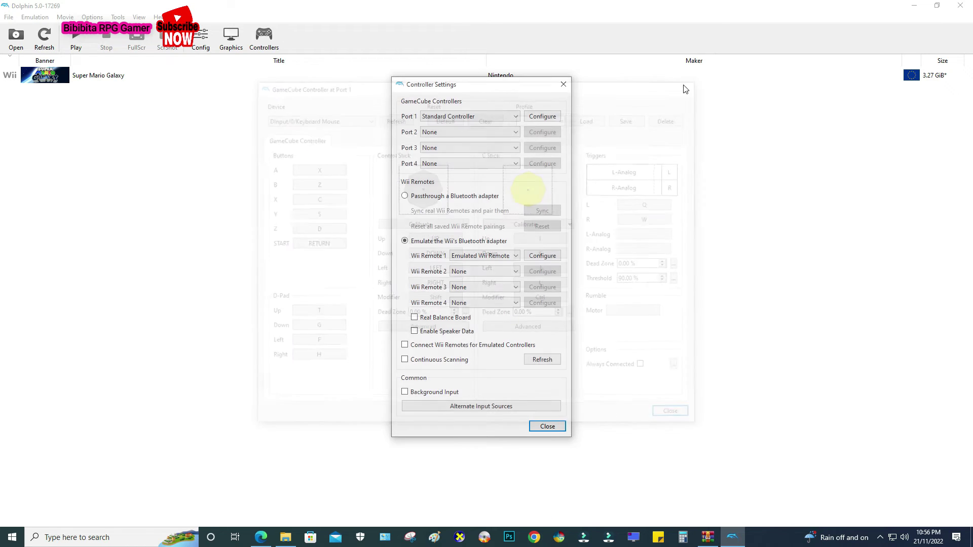
# Open the emulated Wii Remote 1 configuration and reset its mappings to the defaults.
pyautogui.click(541, 256)
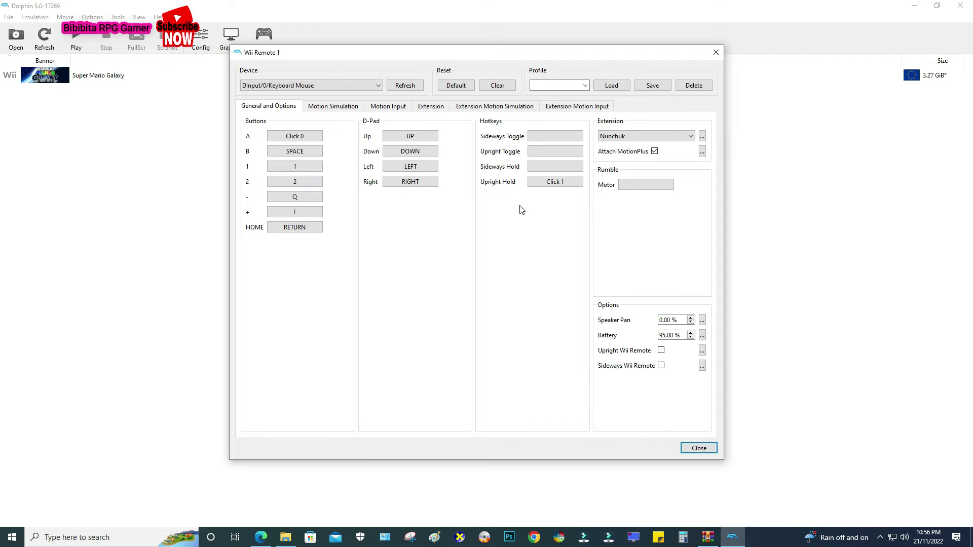
pyautogui.click(426, 169)
pyautogui.click(426, 169)
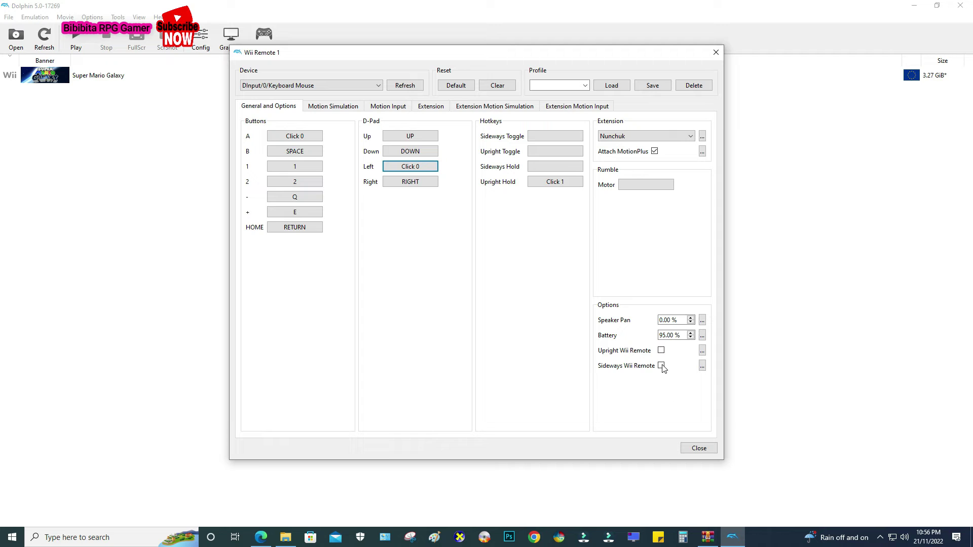
pyautogui.click(456, 87)
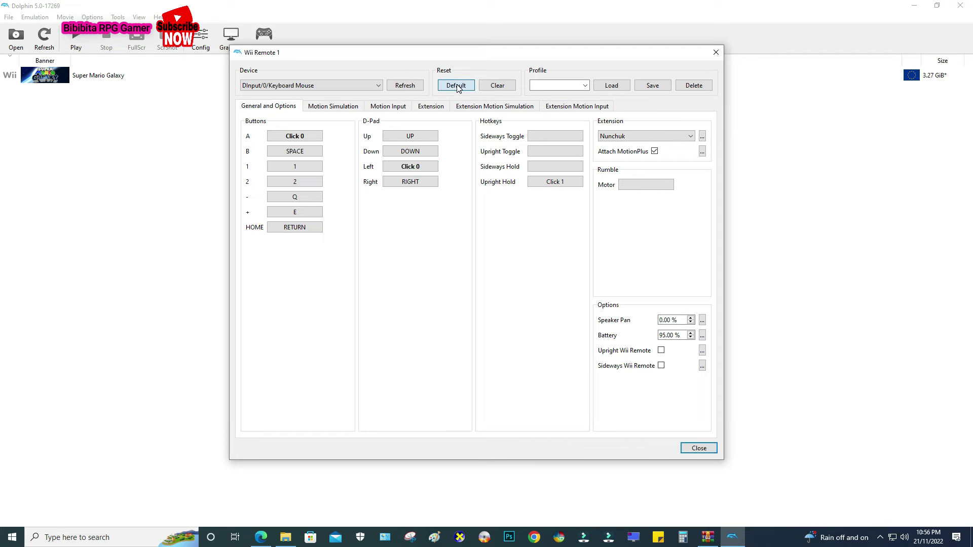
# Assign Click 0 to Sideways Hold and Click 1 to Upright Hold for Wii Remote 1, and close the controller settings.
pyautogui.click(545, 166)
pyautogui.click(545, 167)
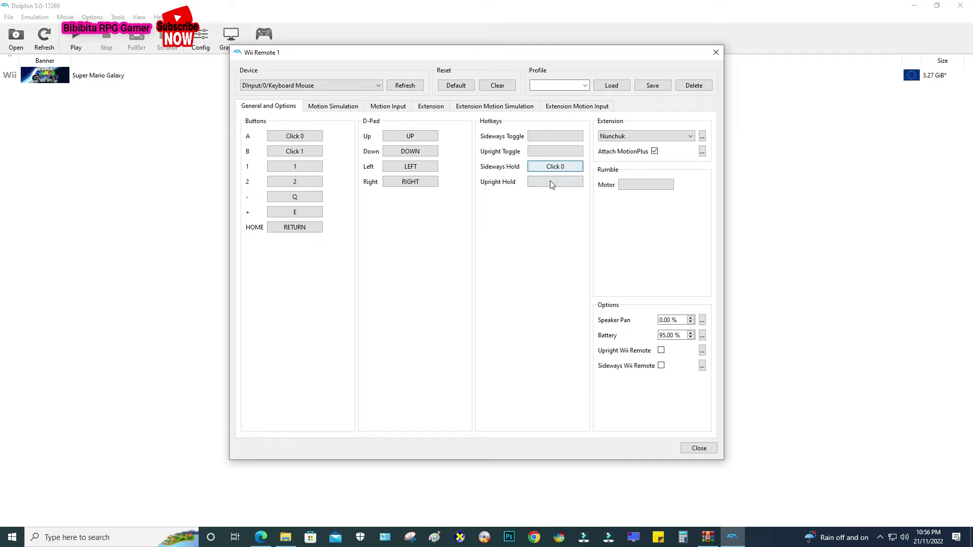
pyautogui.rightClick(552, 185)
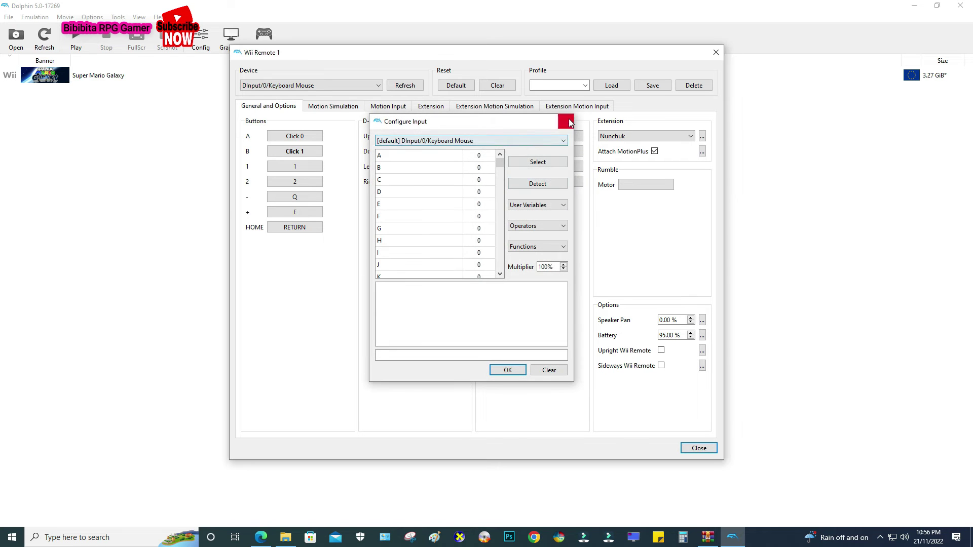
pyautogui.click(567, 121)
pyautogui.click(551, 183)
pyautogui.rightClick(551, 185)
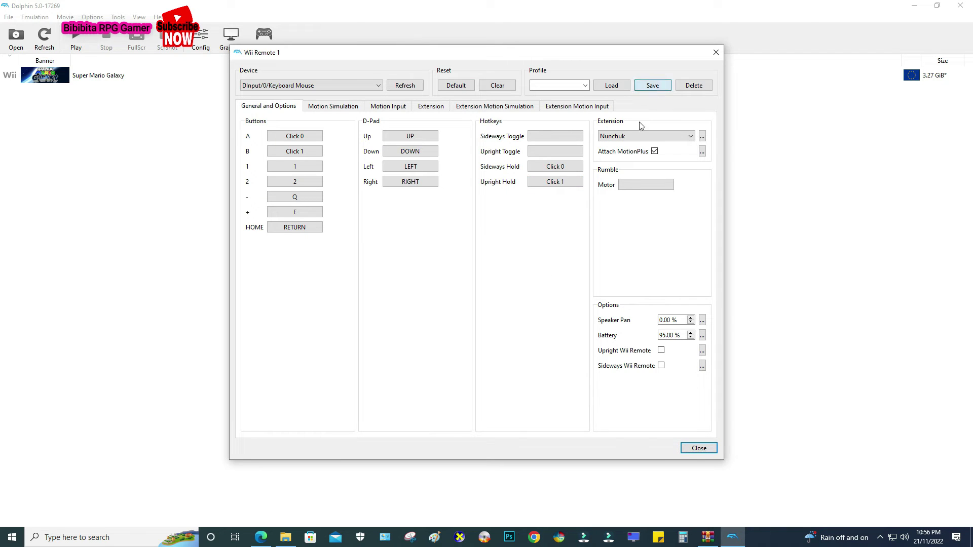
pyautogui.click(685, 447)
pyautogui.click(564, 85)
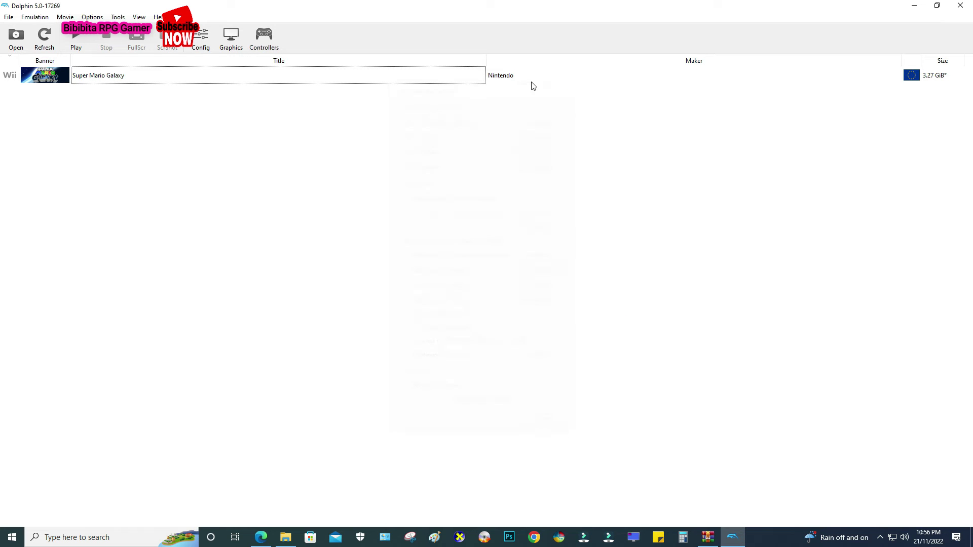
# Start Super Mario Galaxy from the game list and switch the running game to fullscreen.
pyautogui.doubleClick(56, 74)
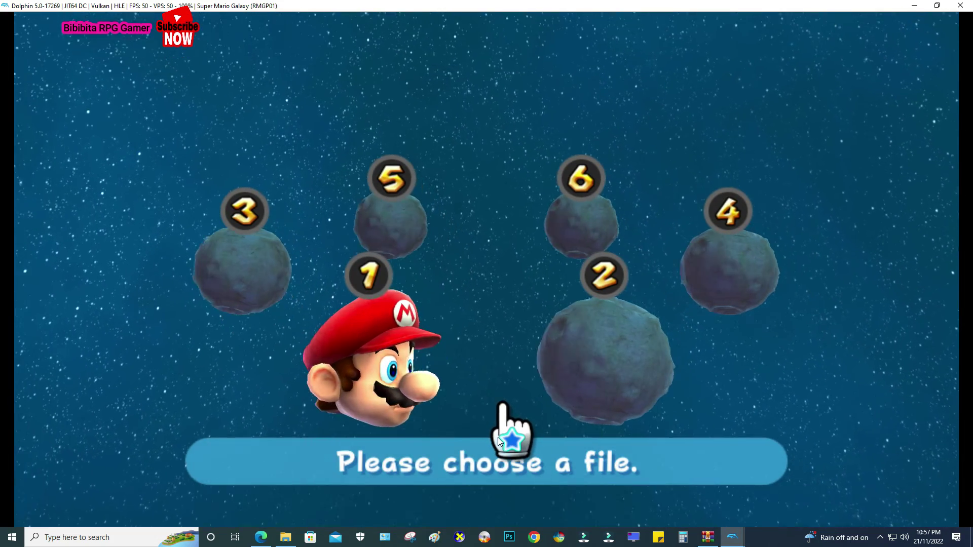
pyautogui.moveTo(387, 402)
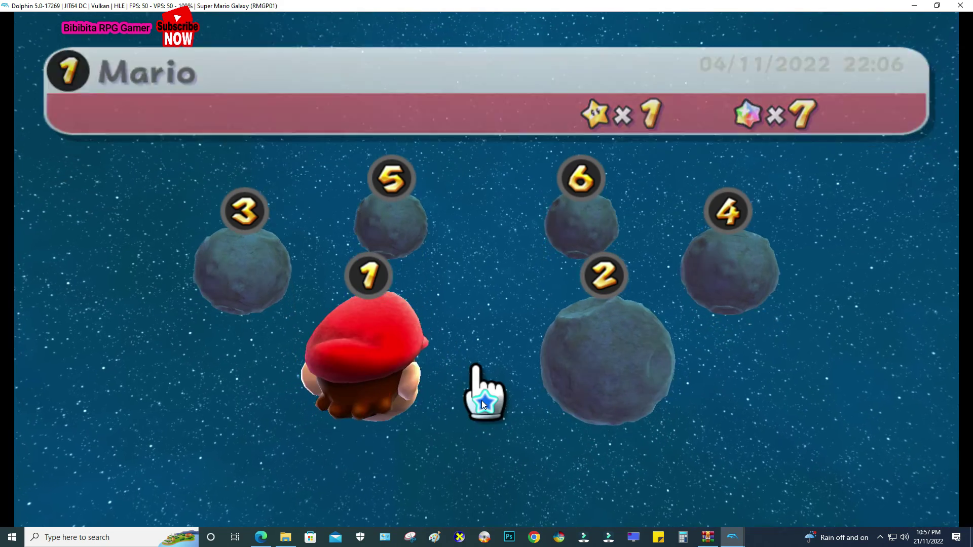
pyautogui.moveTo(732, 537)
pyautogui.click(682, 509)
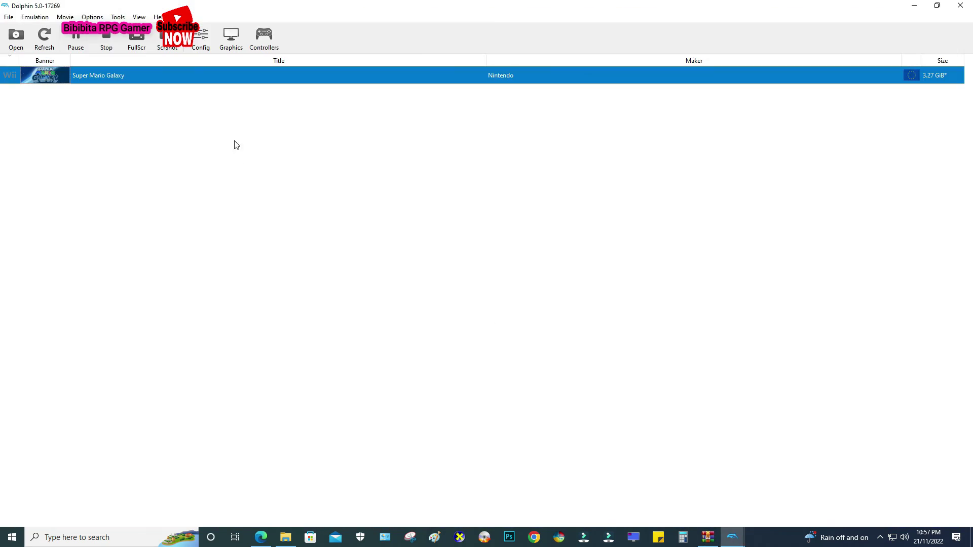
pyautogui.click(146, 39)
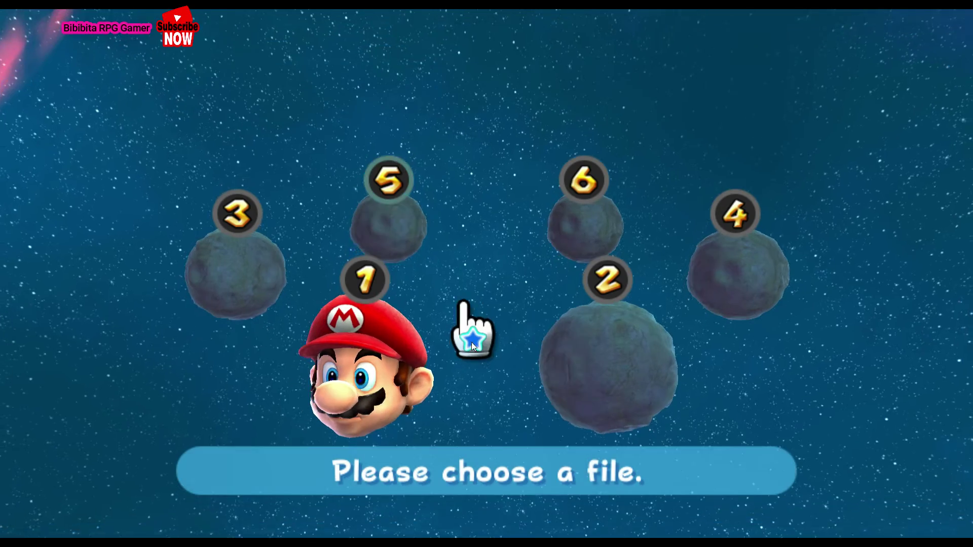
# Choose save file 2 on the Super Mario Galaxy file selection screen.
pyautogui.click(564, 431)
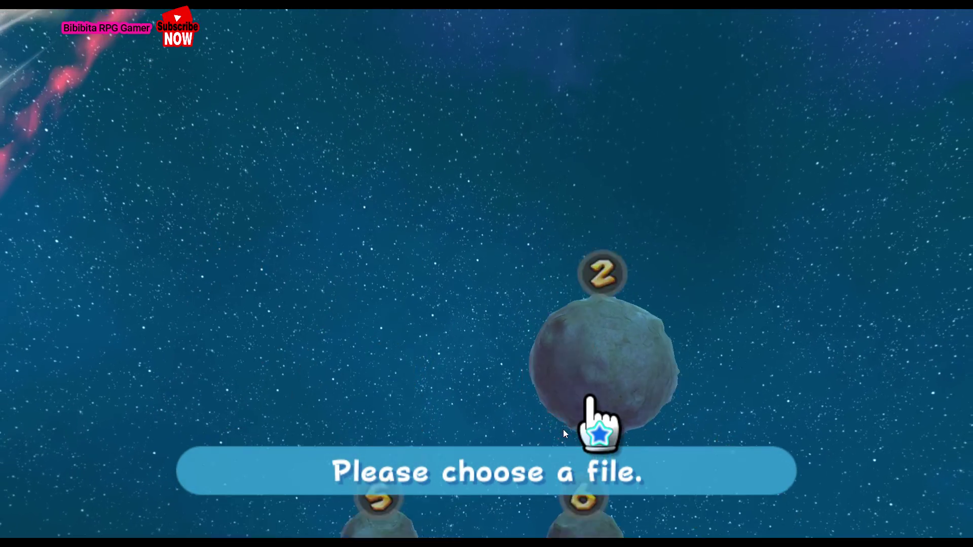